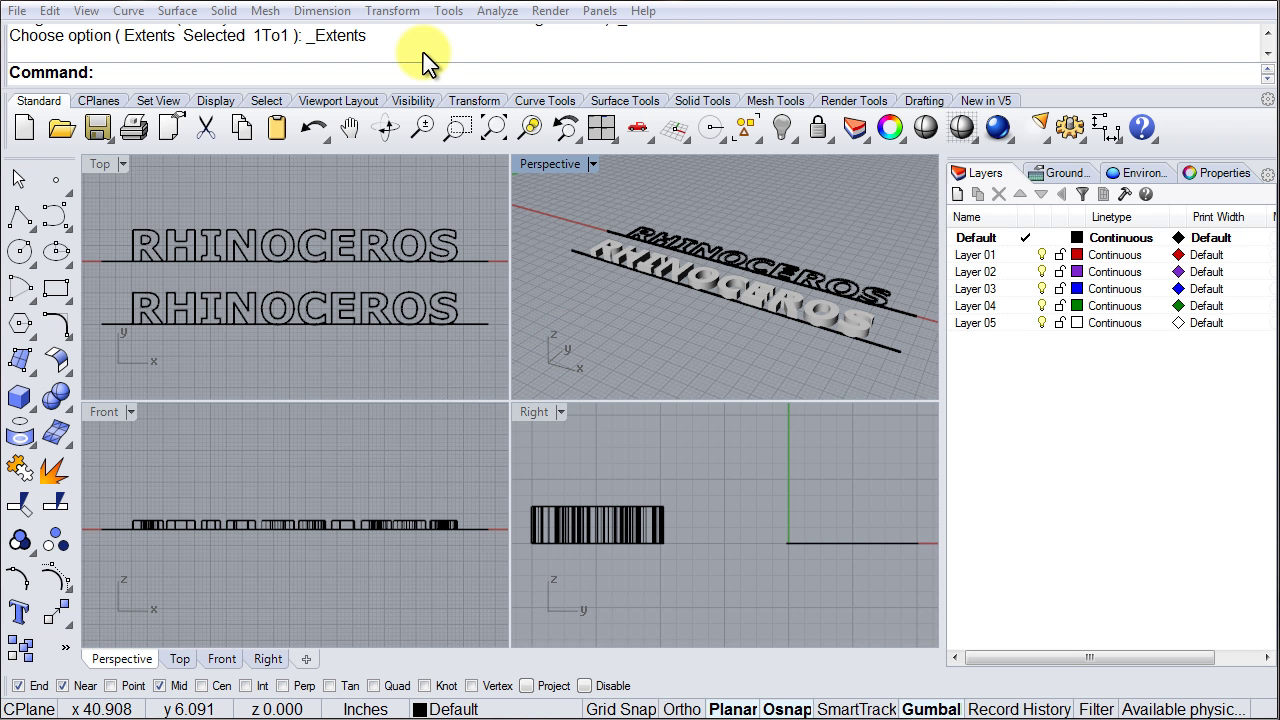
# Browse the Transform menu and flyout, then make the Transform toolbar tab the active tool set
pyautogui.click(395, 11)
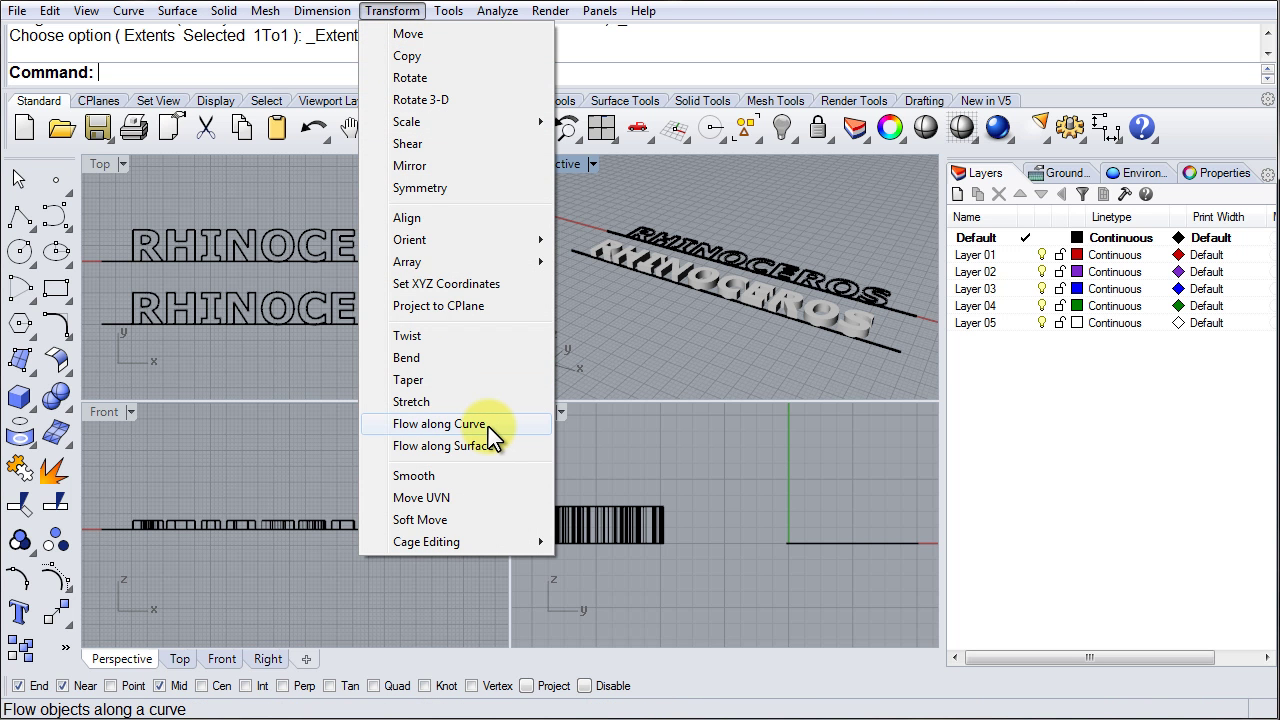
pyautogui.click(281, 428)
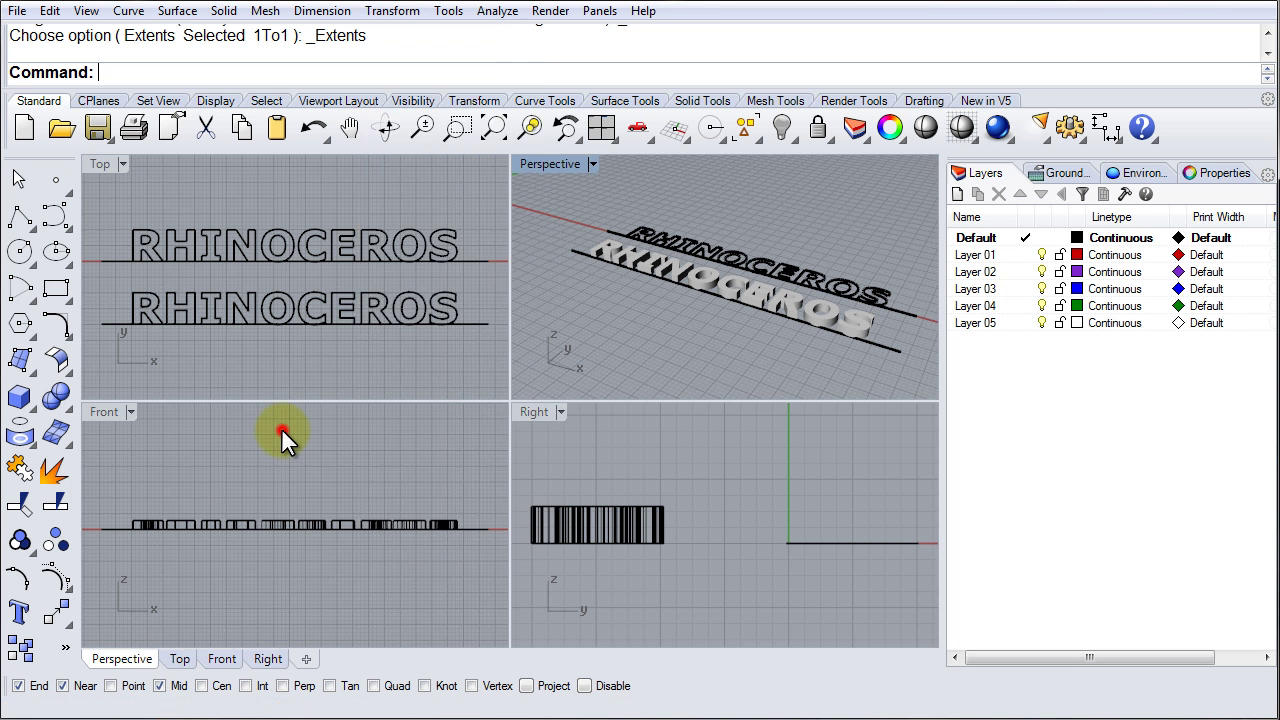
pyautogui.click(60, 622)
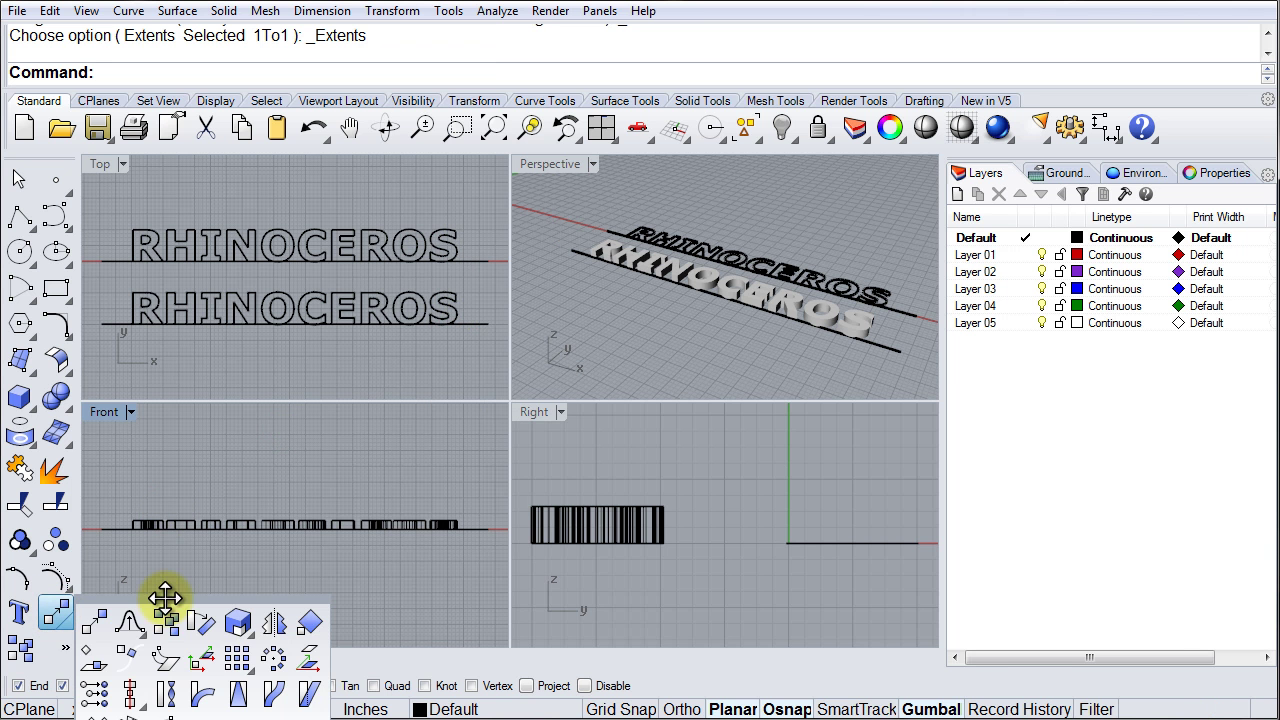
pyautogui.moveTo(178, 586); pyautogui.dragTo(254, 446)
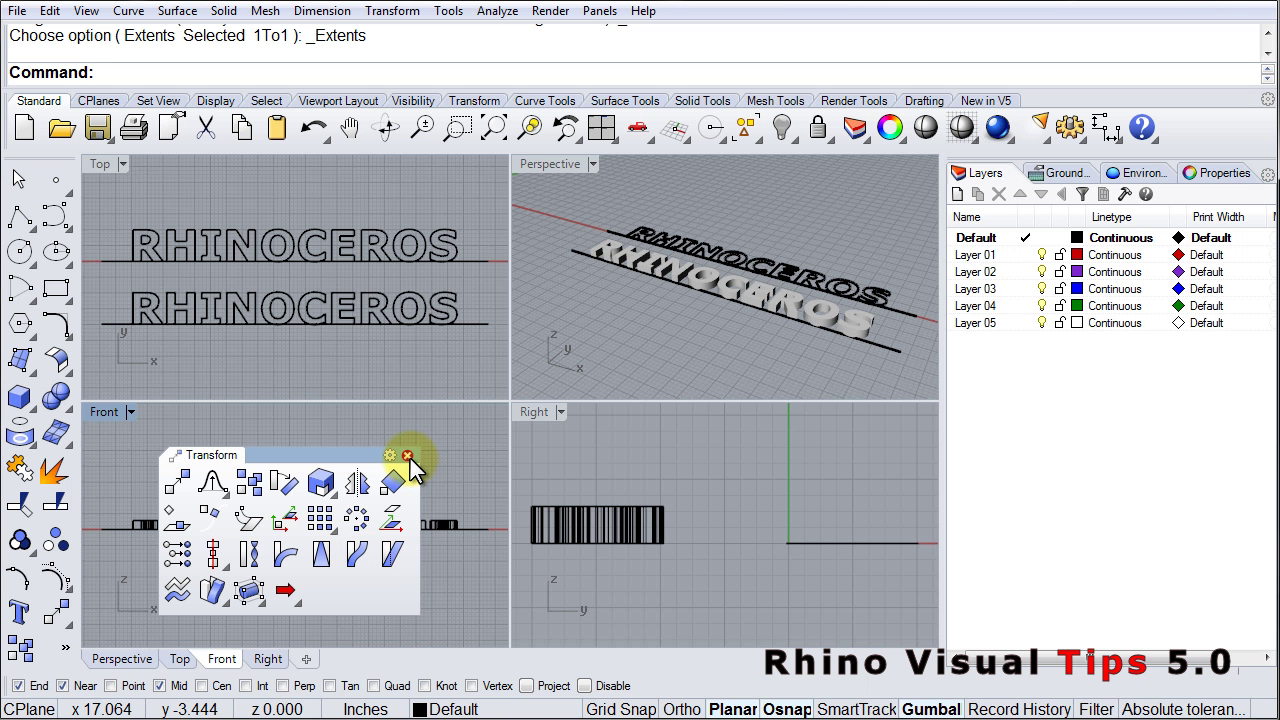
pyautogui.click(407, 456)
pyautogui.click(472, 100)
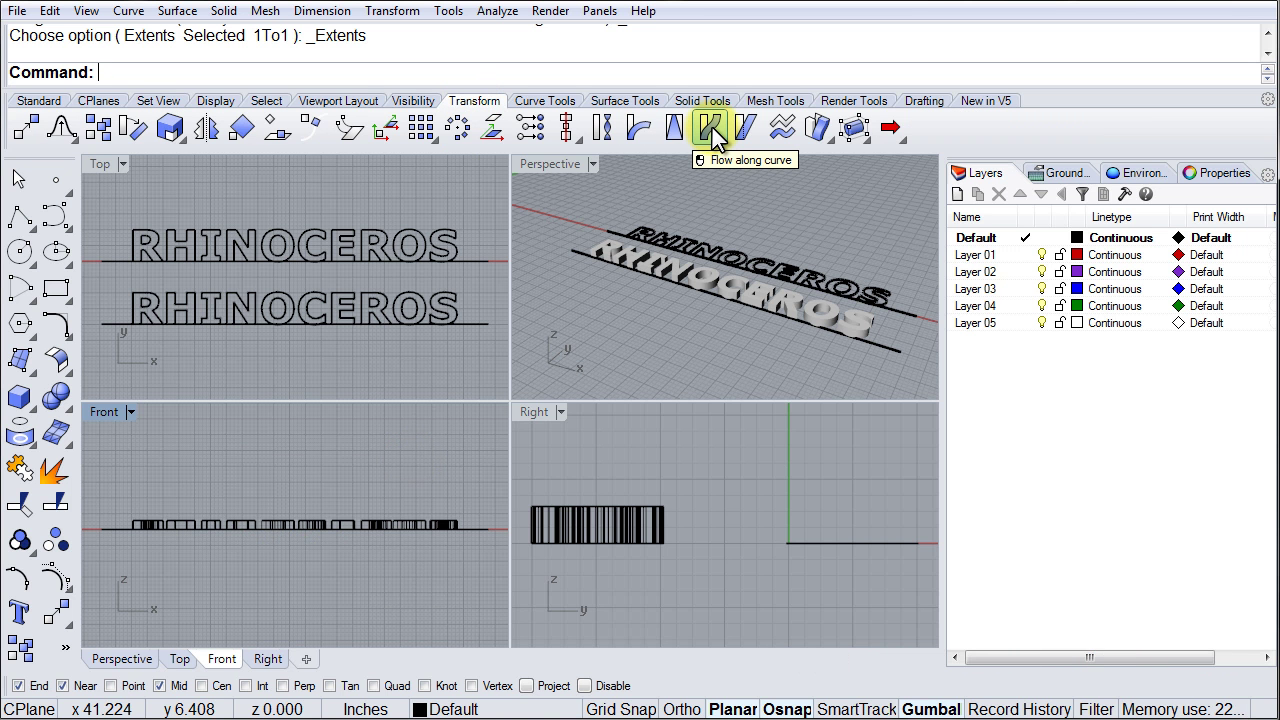
# Maximize the Perspective view and orbit it until both RHINOCEROS texts face the camera
pyautogui.click(697, 191)
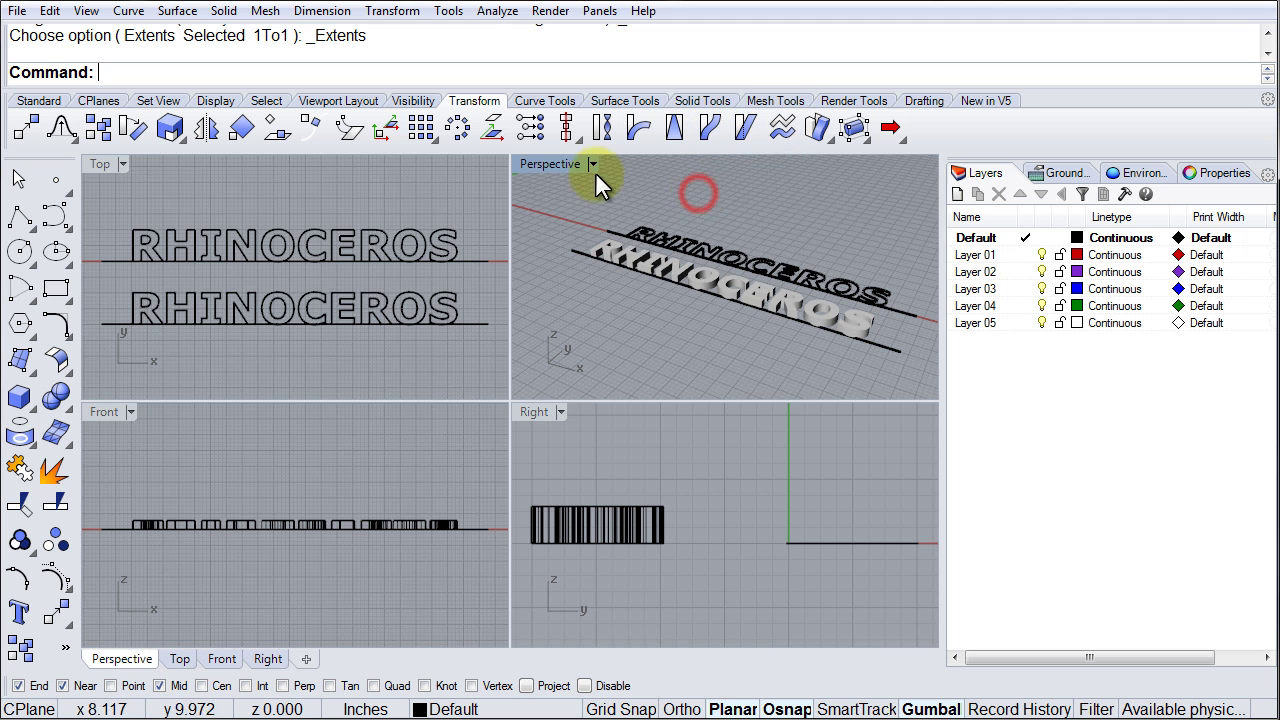
pyautogui.doubleClick(565, 164)
pyautogui.moveTo(586, 320); pyautogui.dragTo(594, 388, button='right')
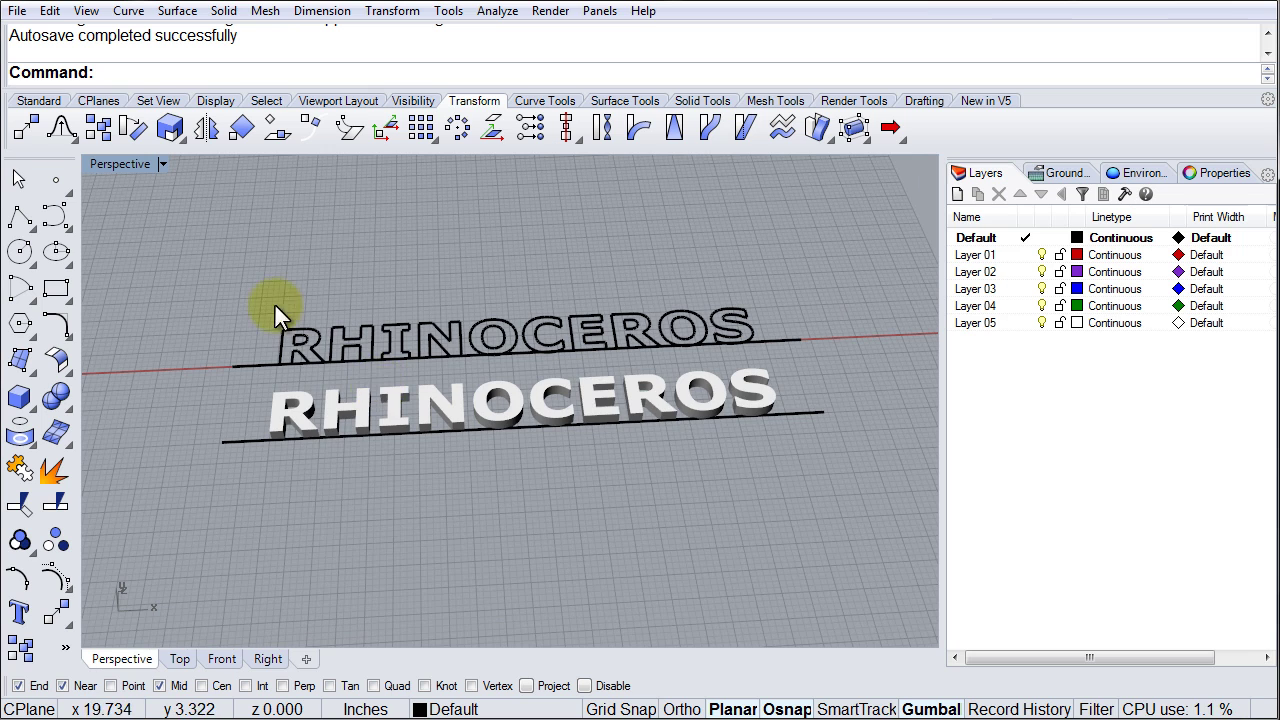
pyautogui.moveTo(777, 360); pyautogui.dragTo(481, 271, button='right')
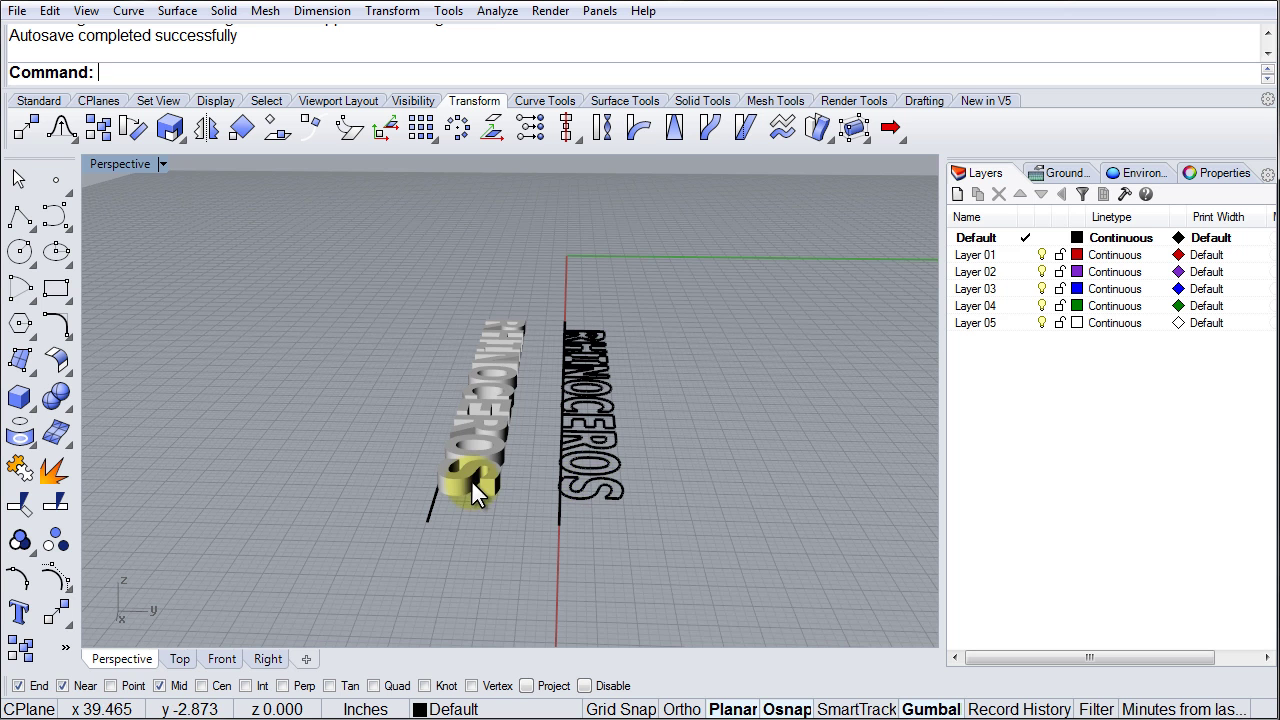
pyautogui.moveTo(310, 444); pyautogui.dragTo(574, 500, button='right')
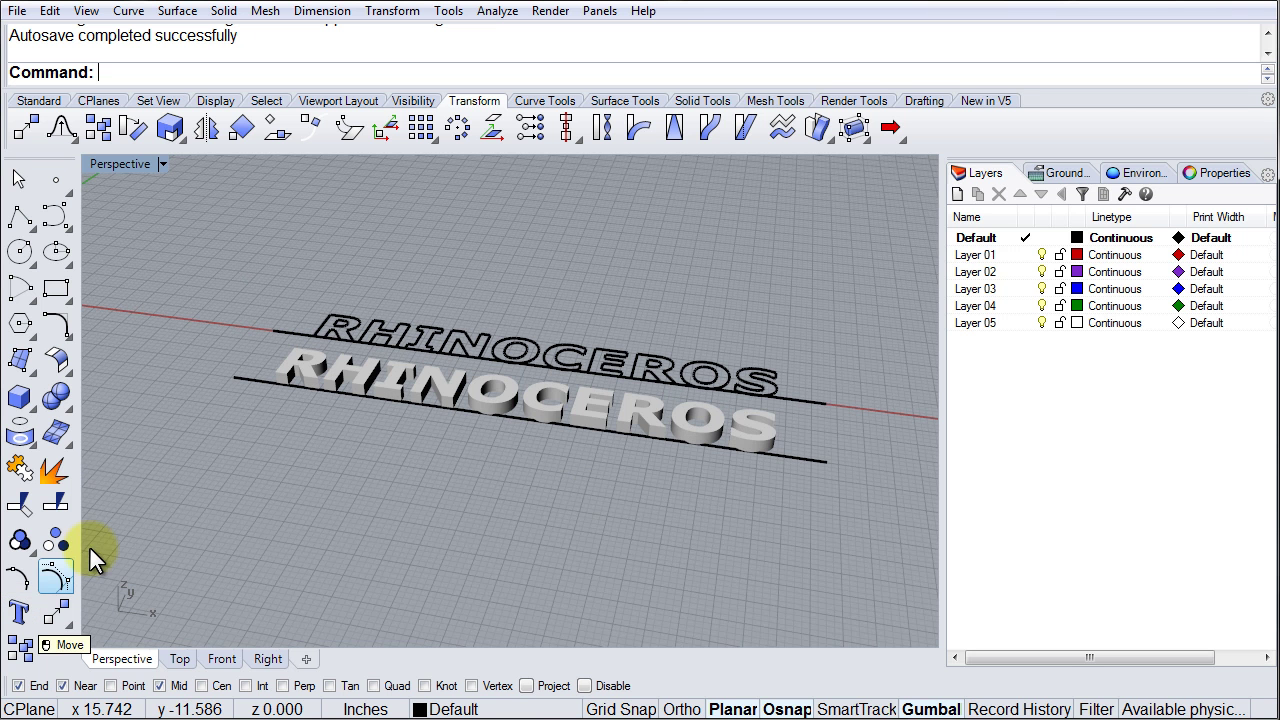
pyautogui.moveTo(504, 404); pyautogui.dragTo(337, 360, button='right')
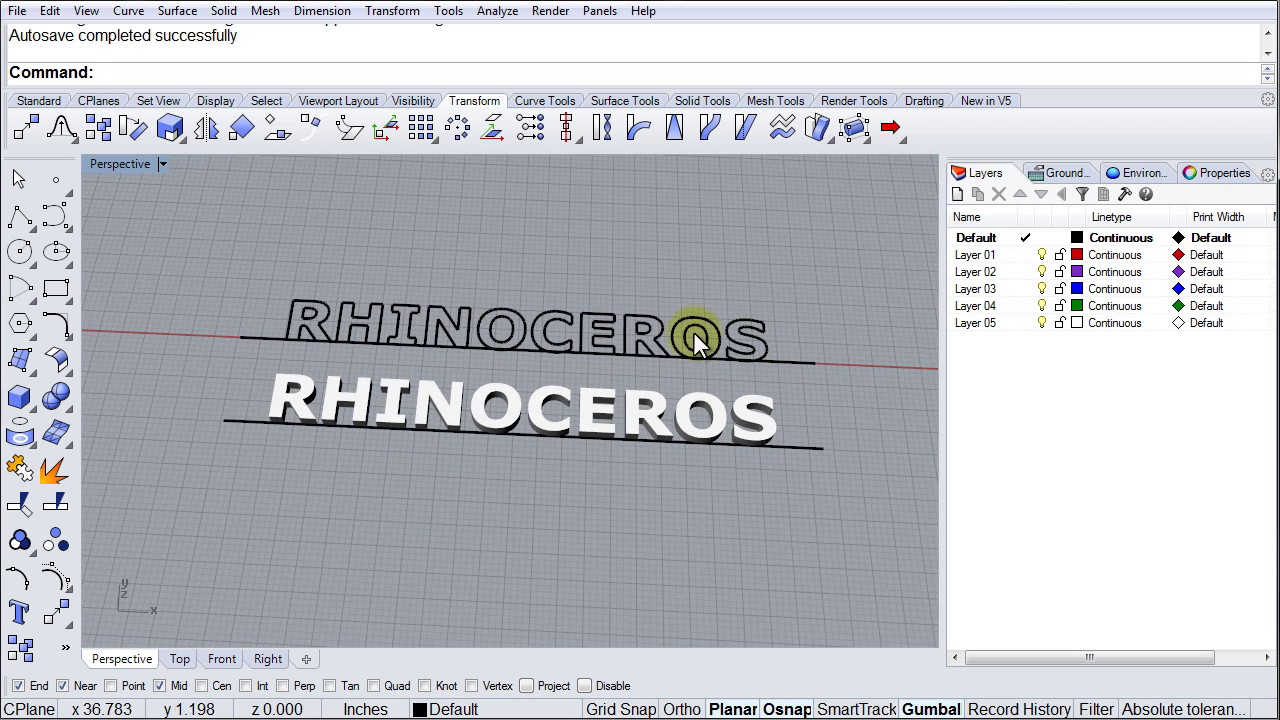
pyautogui.moveTo(755, 517); pyautogui.dragTo(565, 388, button='right')
pyautogui.moveTo(346, 434); pyautogui.dragTo(416, 490, button='right')
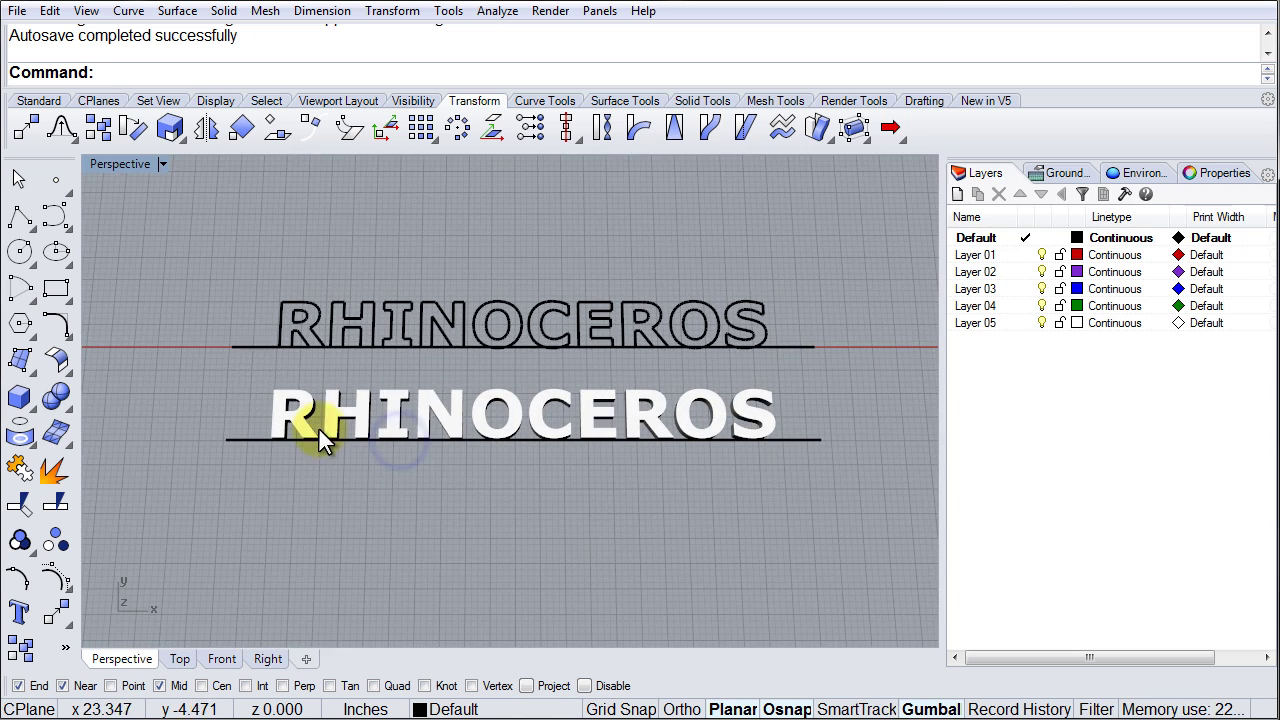
# Check the baseline lines under both texts, then clear the selection and tilt the view slightly
pyautogui.click(253, 347)
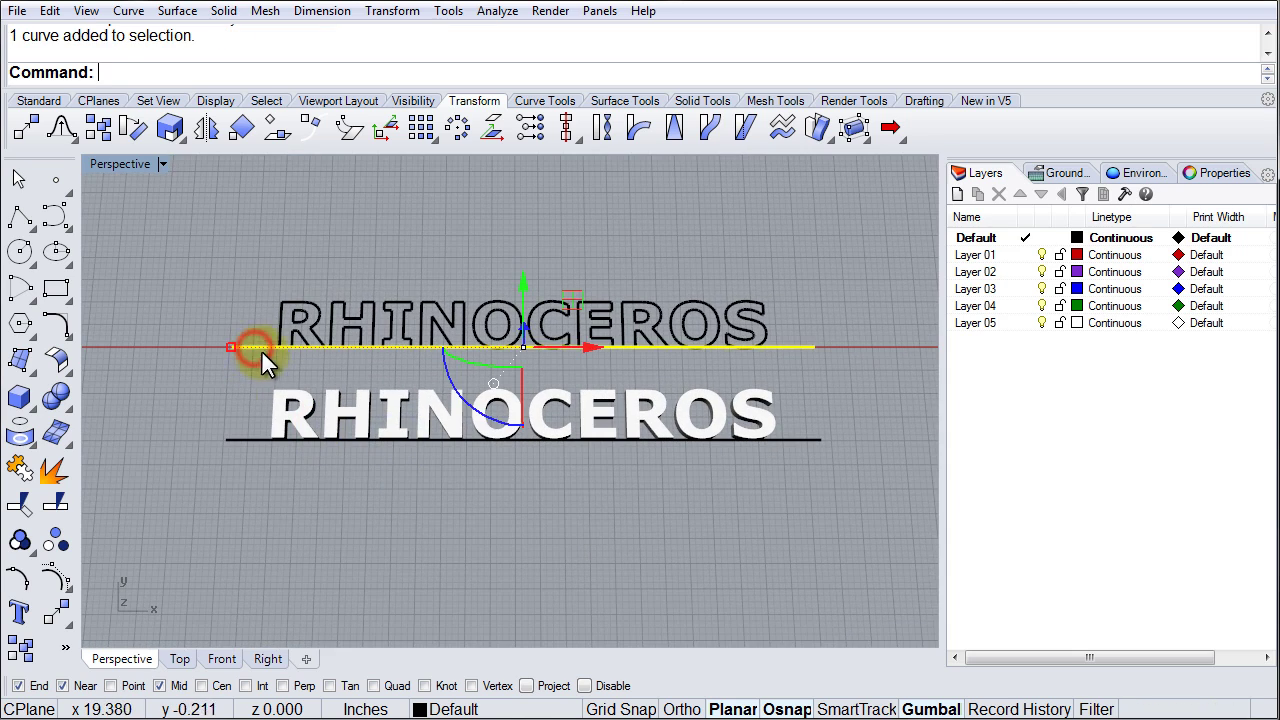
pyautogui.click(244, 434)
pyautogui.click(252, 476)
pyautogui.moveTo(275, 474); pyautogui.dragTo(275, 424, button='right')
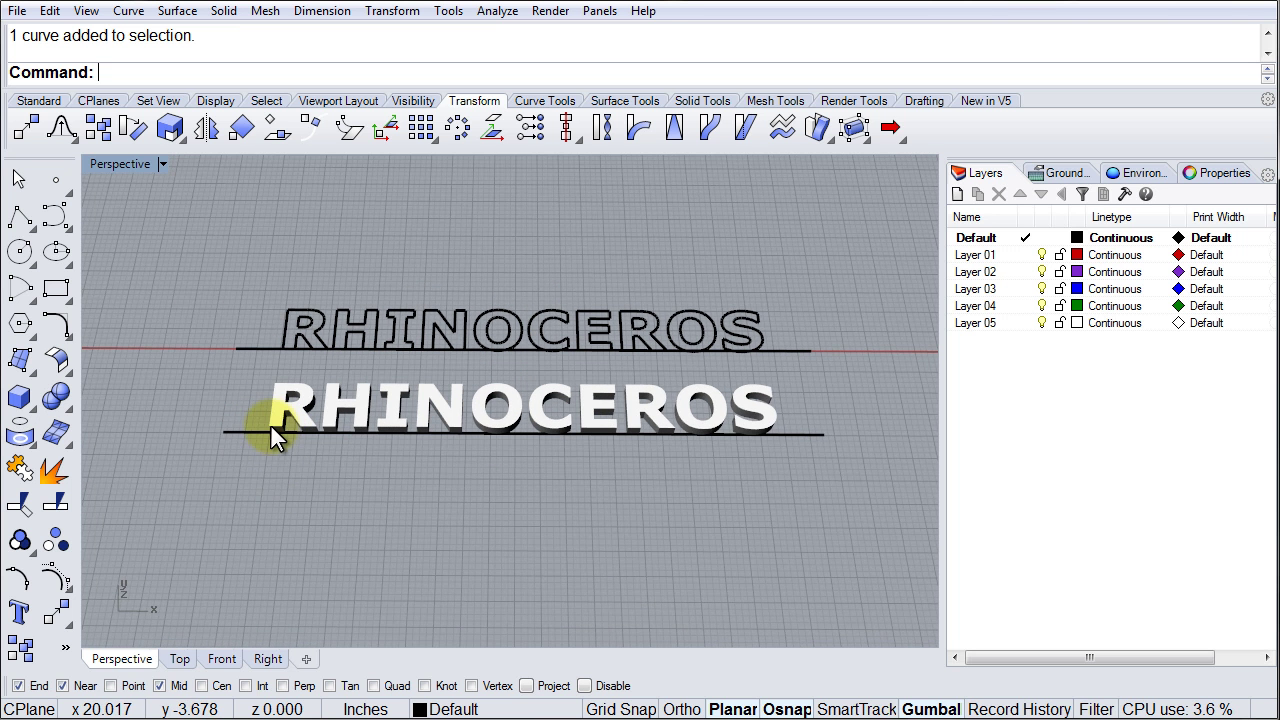
# Maximize the Top view and pan so the origin is visible left of the texts
pyautogui.doubleClick(120, 163)
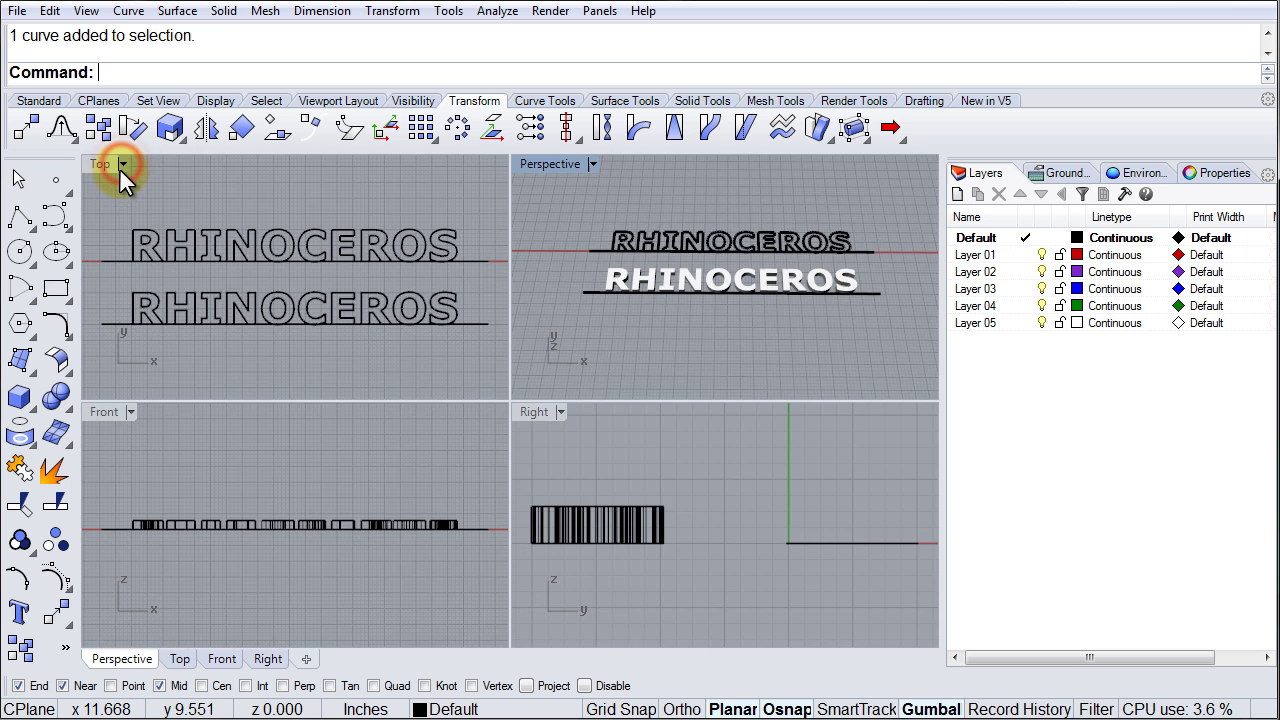
pyautogui.doubleClick(97, 164)
pyautogui.scroll(-4, 490, 395)
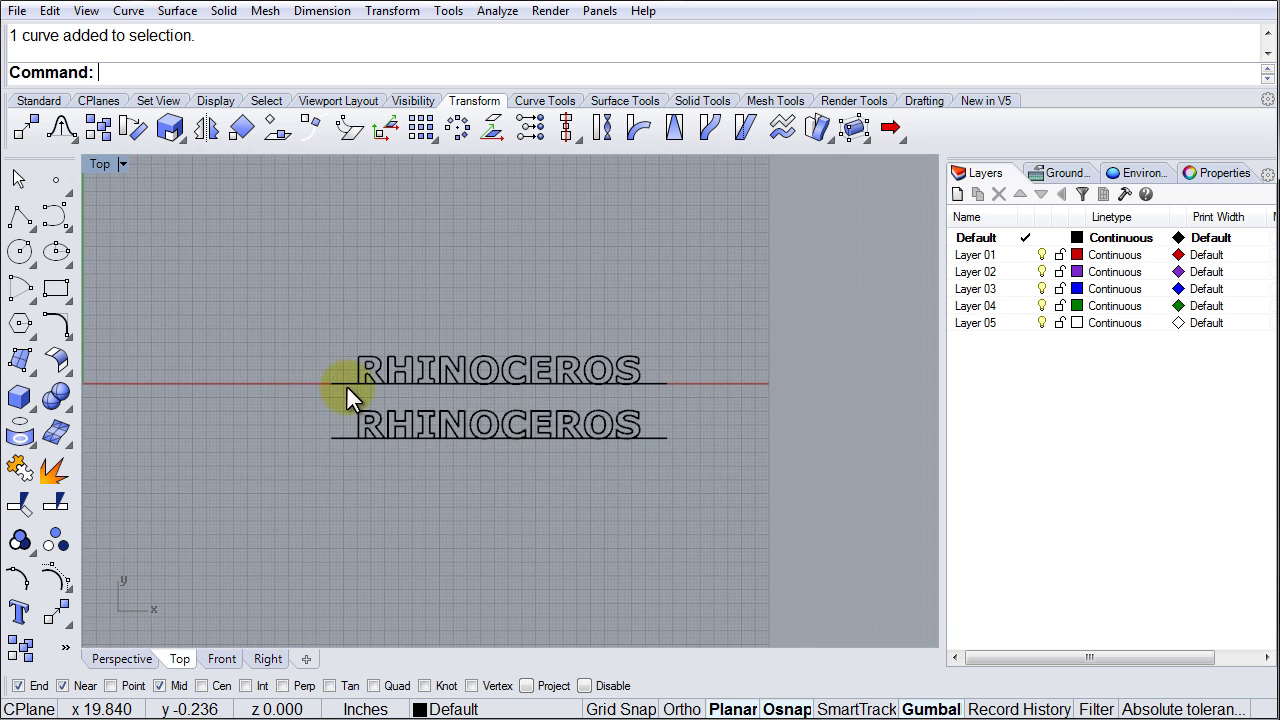
pyautogui.moveTo(284, 396); pyautogui.dragTo(485, 418, button='right')
pyautogui.moveTo(331, 408); pyautogui.dragTo(381, 408, button='right')
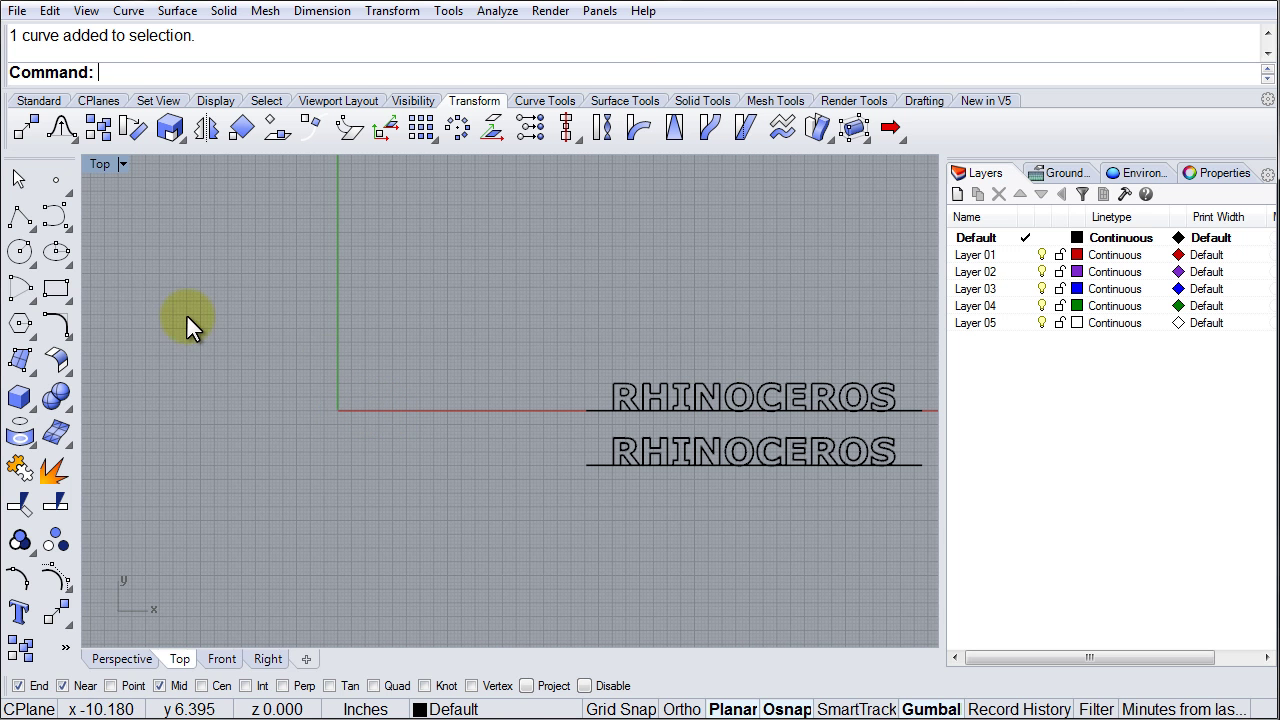
# Draw a circle centred at 0 with radius 4
pyautogui.click(22, 252)
pyautogui.click(22, 252)
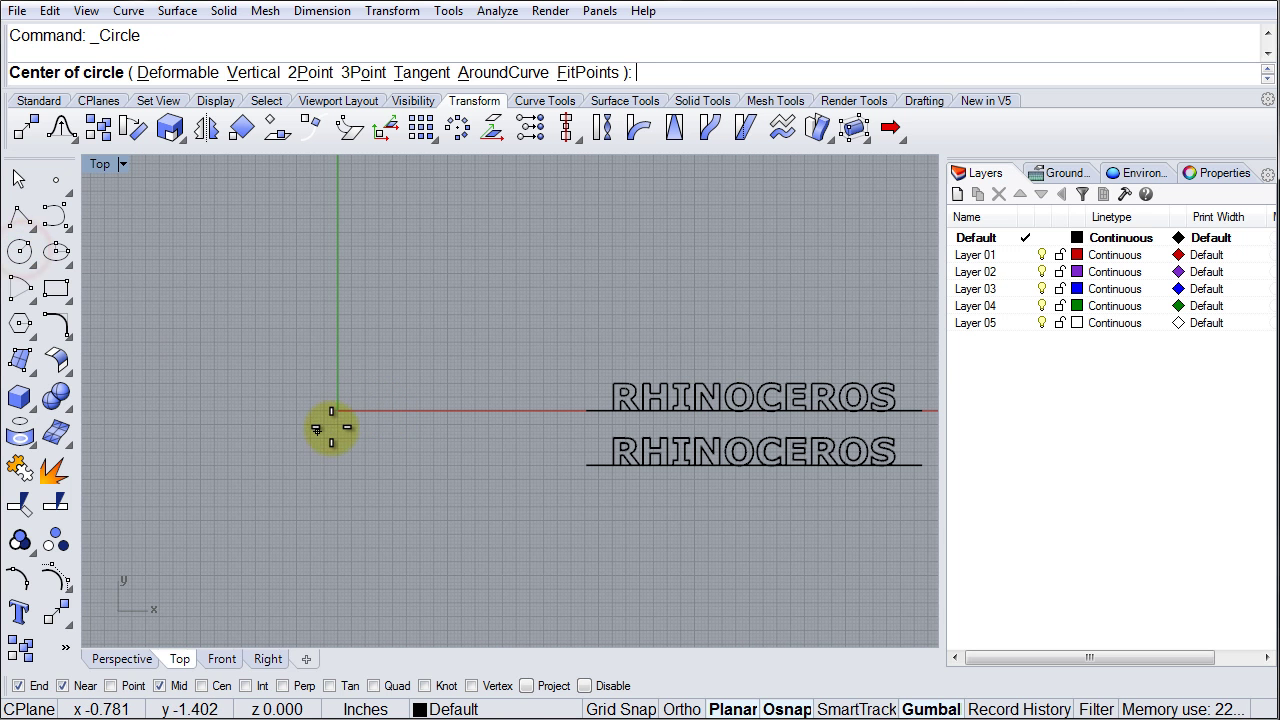
pyautogui.write('0')
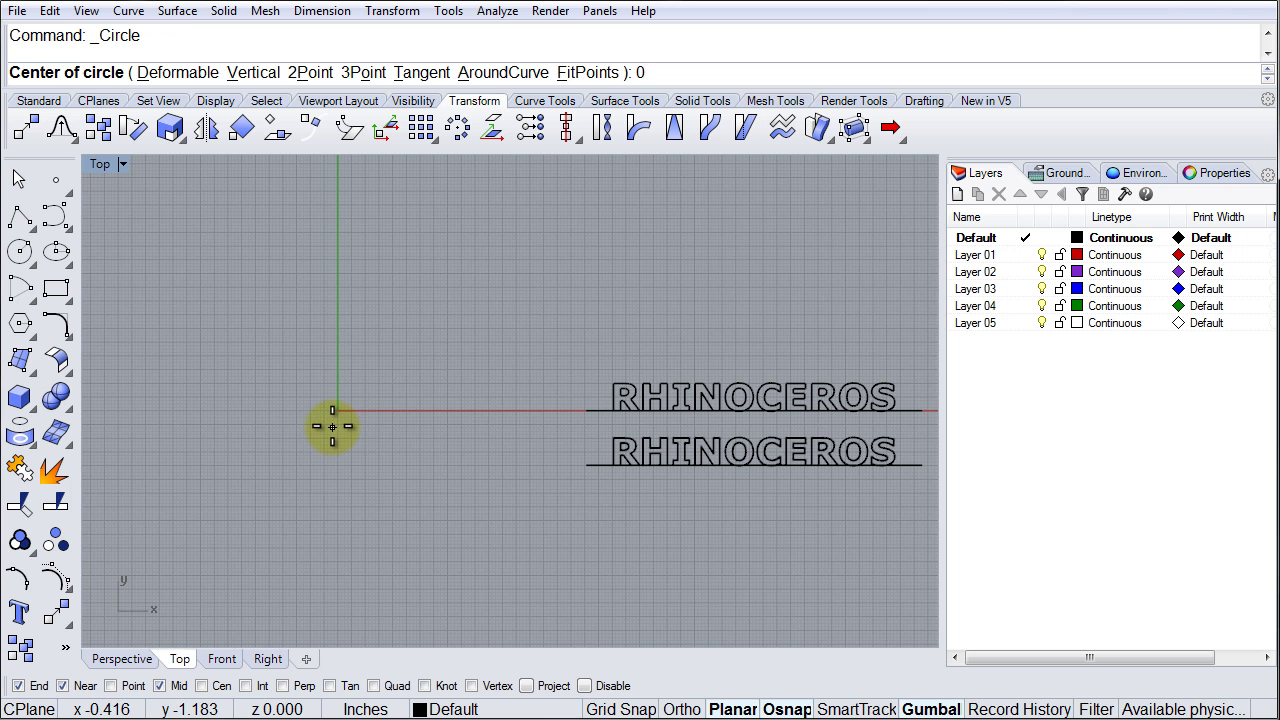
pyautogui.press('Return')
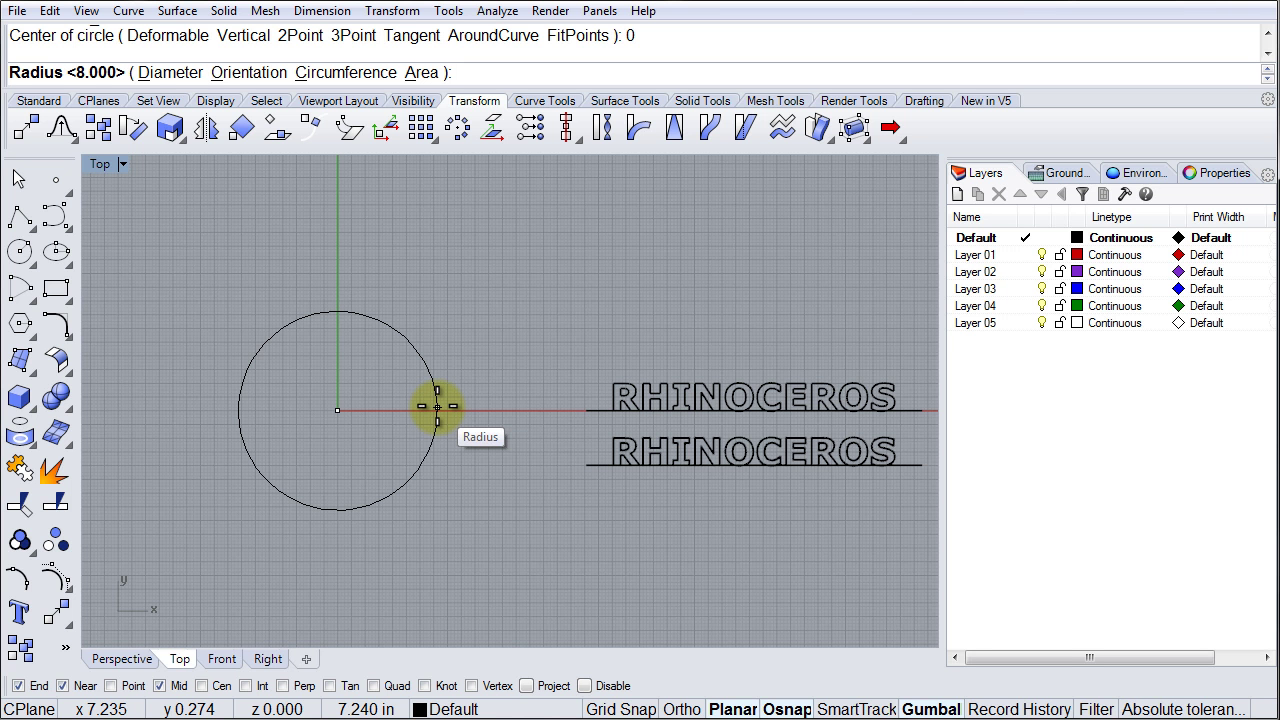
pyautogui.write('4')
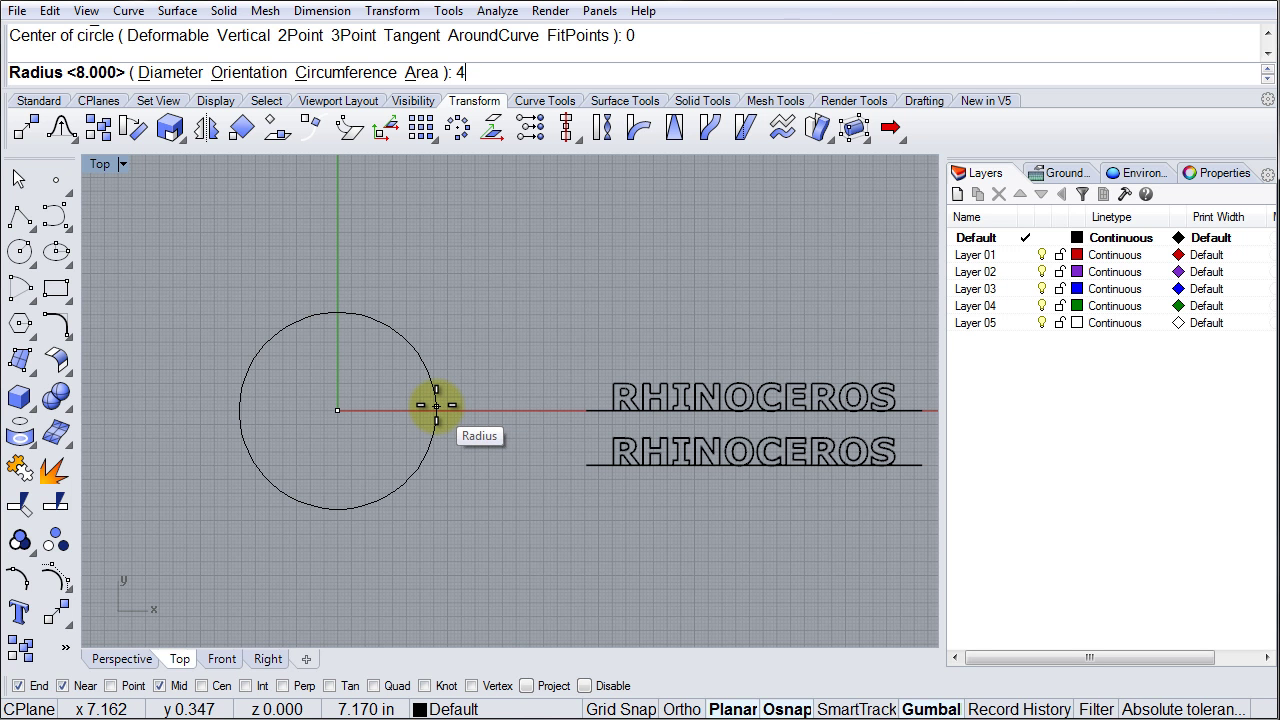
pyautogui.press('Return')
# Measure the circle with Analyze > Length, reading a circumference of 25.133 inches
pyautogui.scroll(3, 172, 222)
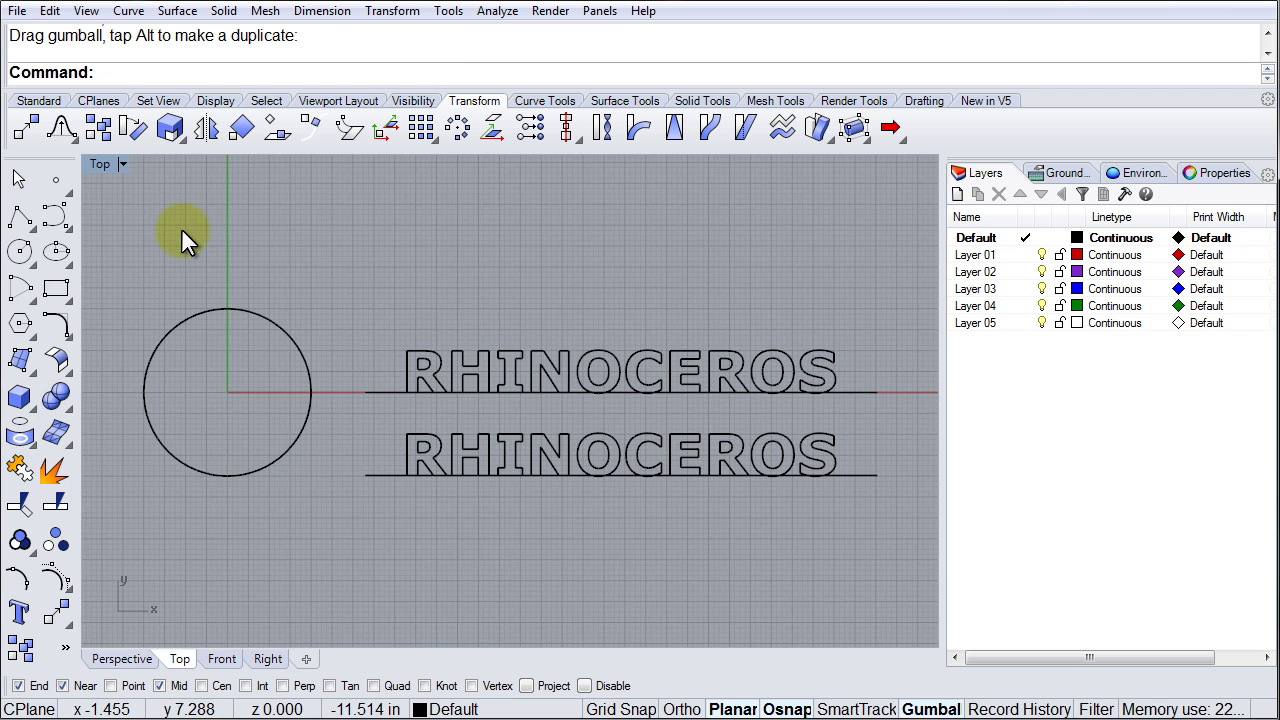
pyautogui.click(291, 337)
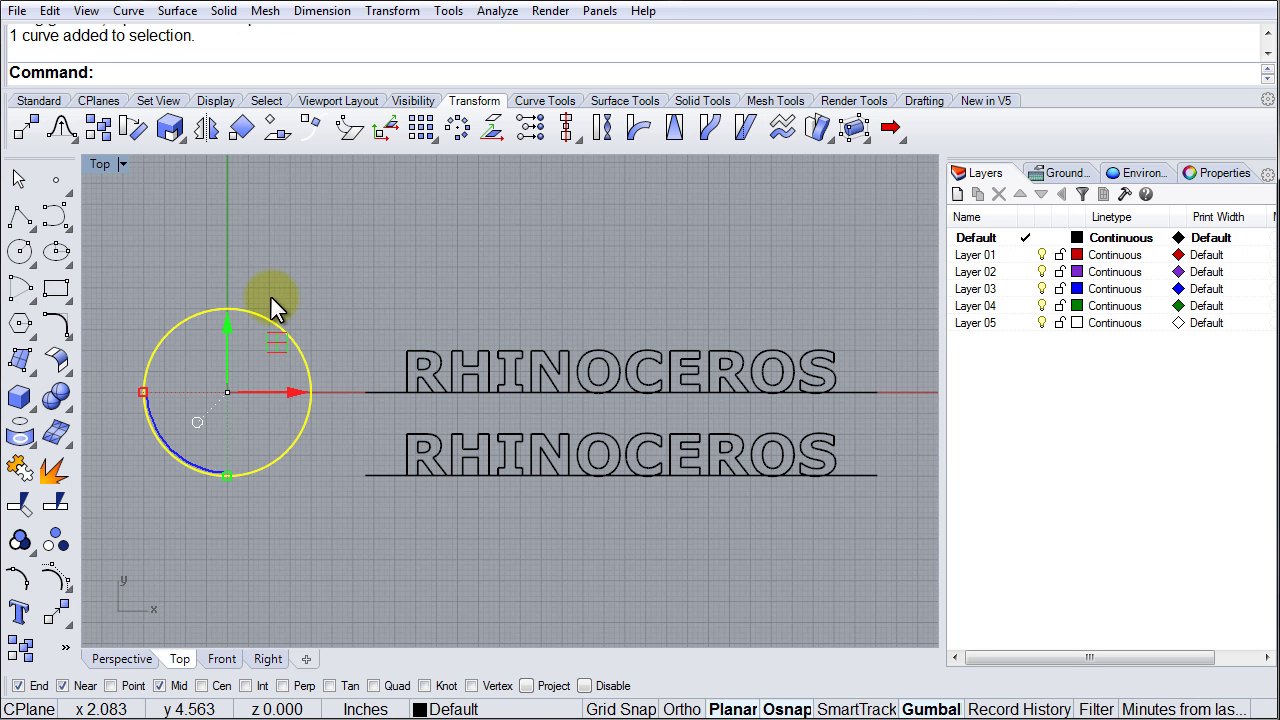
pyautogui.click(350, 306)
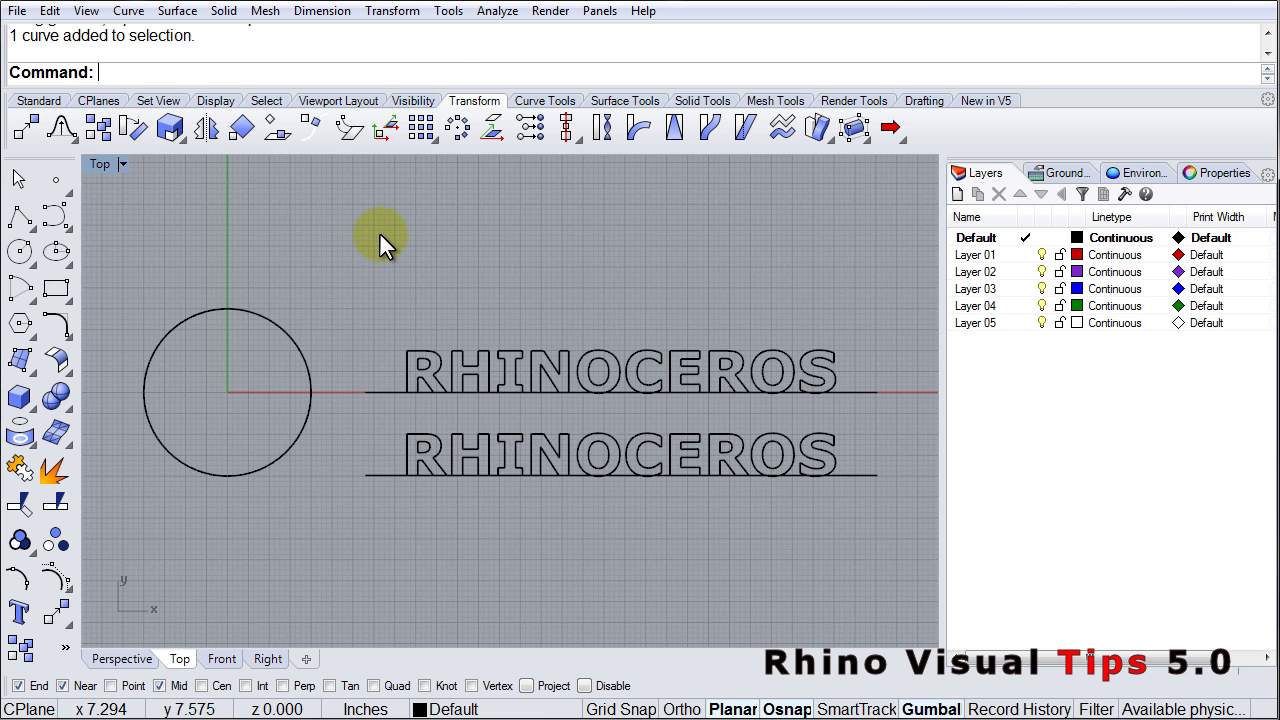
pyautogui.click(500, 12)
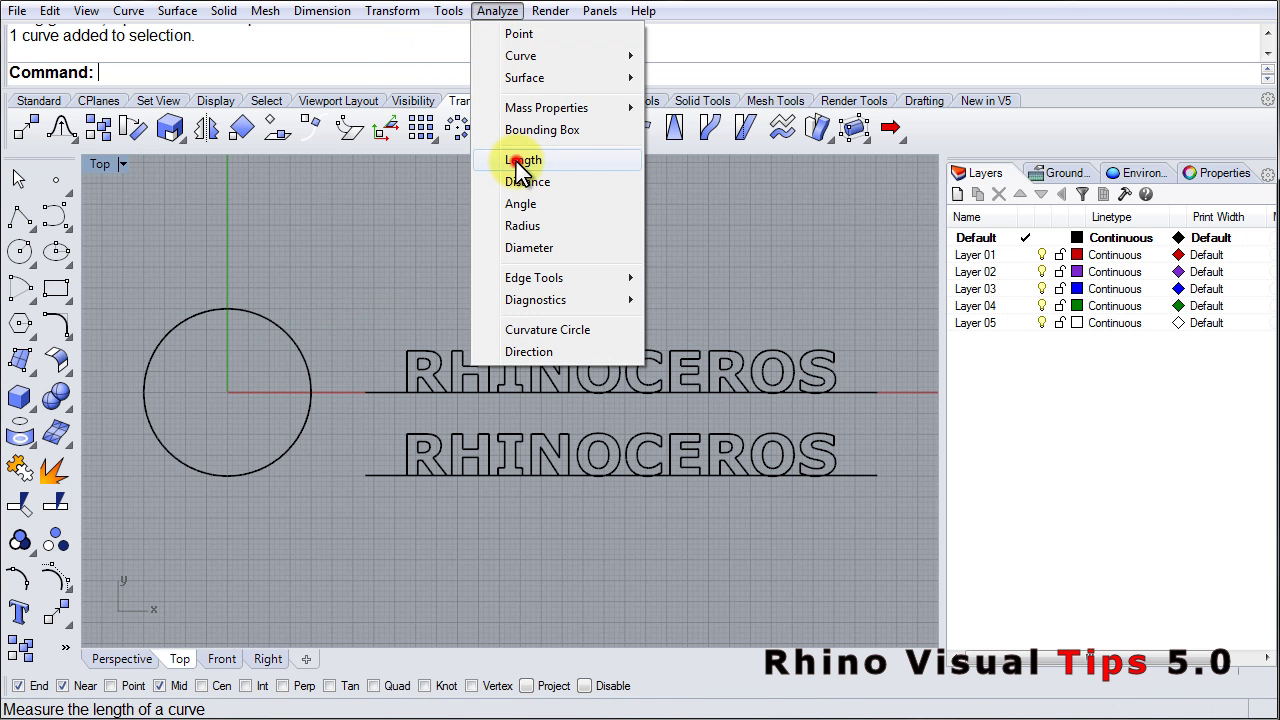
pyautogui.click(521, 160)
pyautogui.click(283, 328)
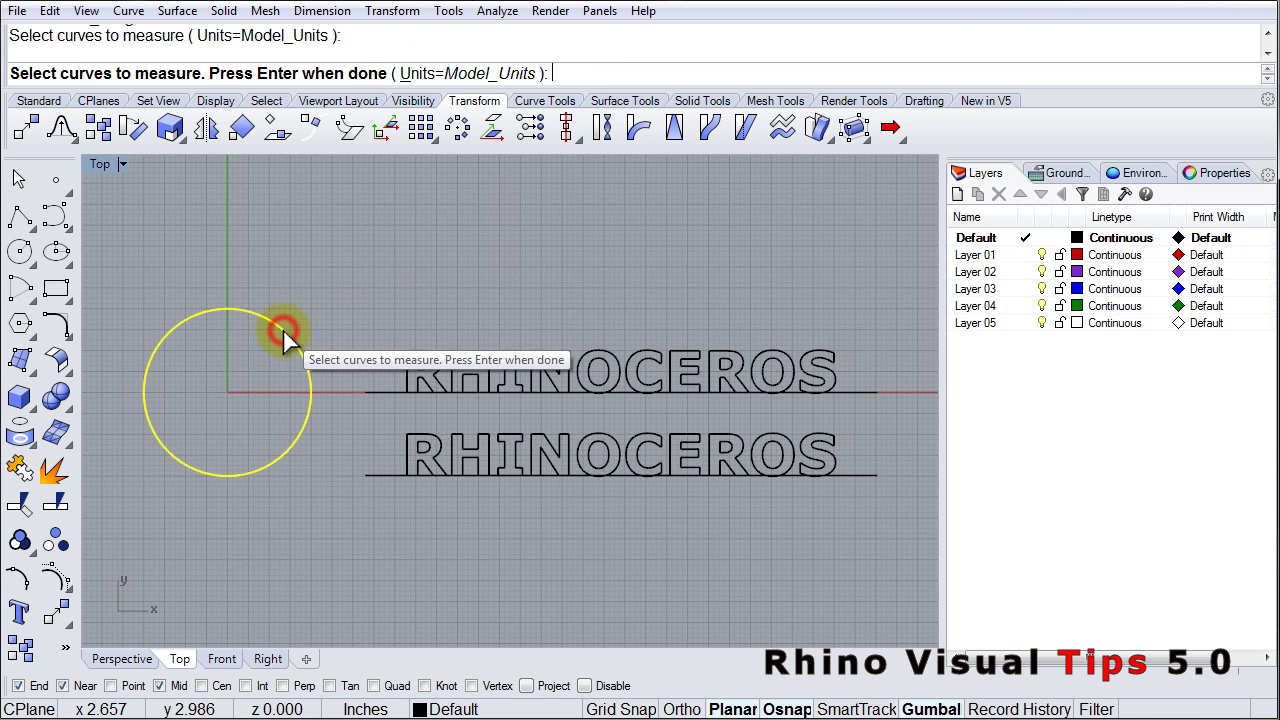
pyautogui.rightClick(359, 277)
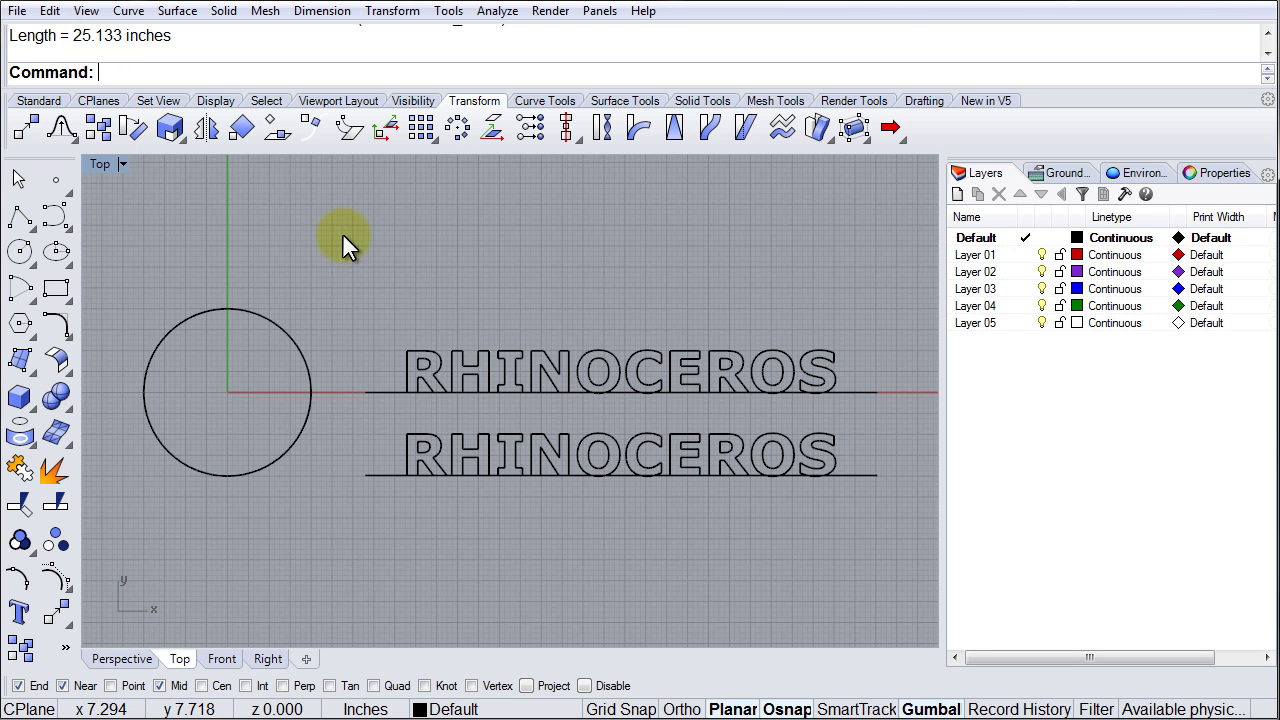
# Draw a 25-inch polyline above the texts, then window-select both texts and their underlines
pyautogui.click(20, 214)
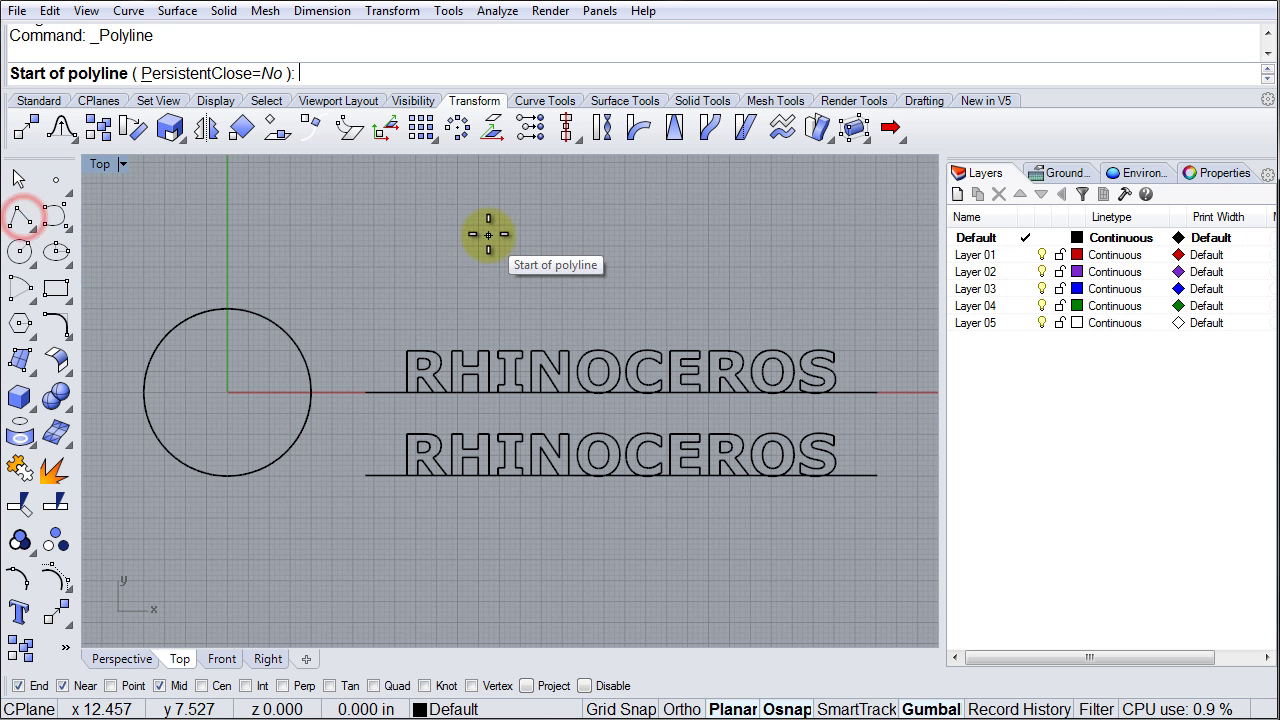
pyautogui.click(374, 226)
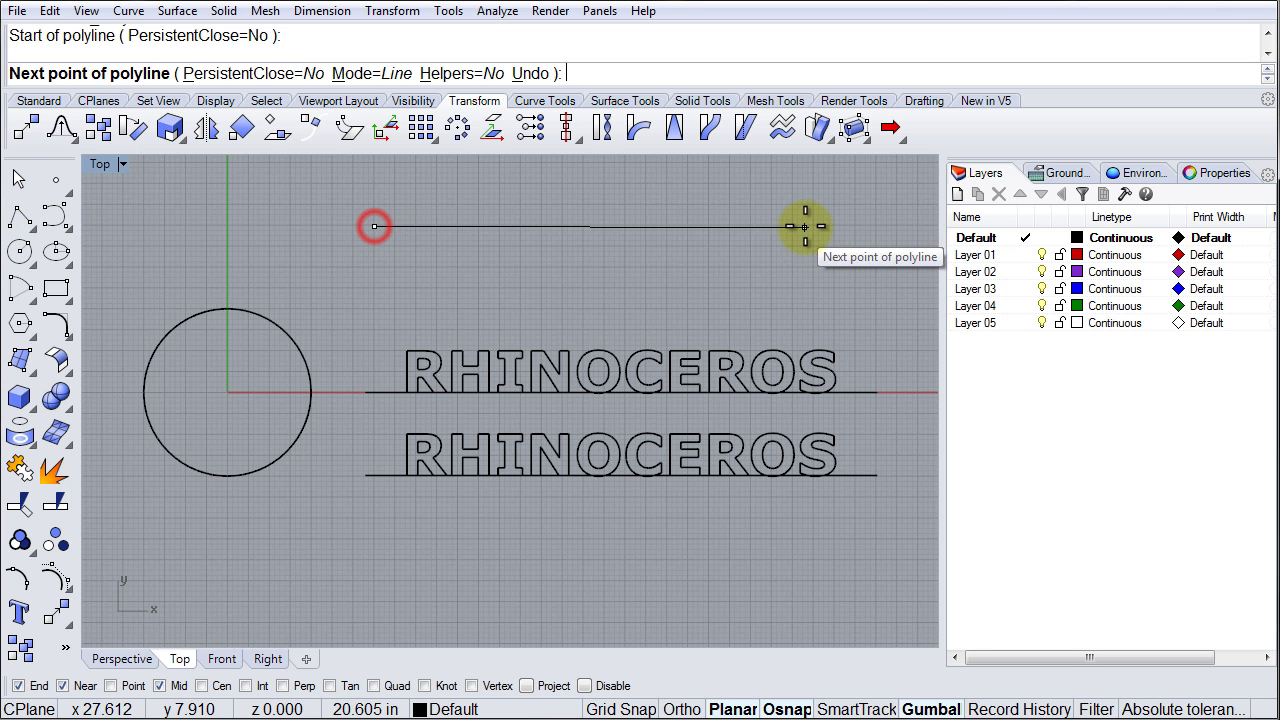
pyautogui.write('2')
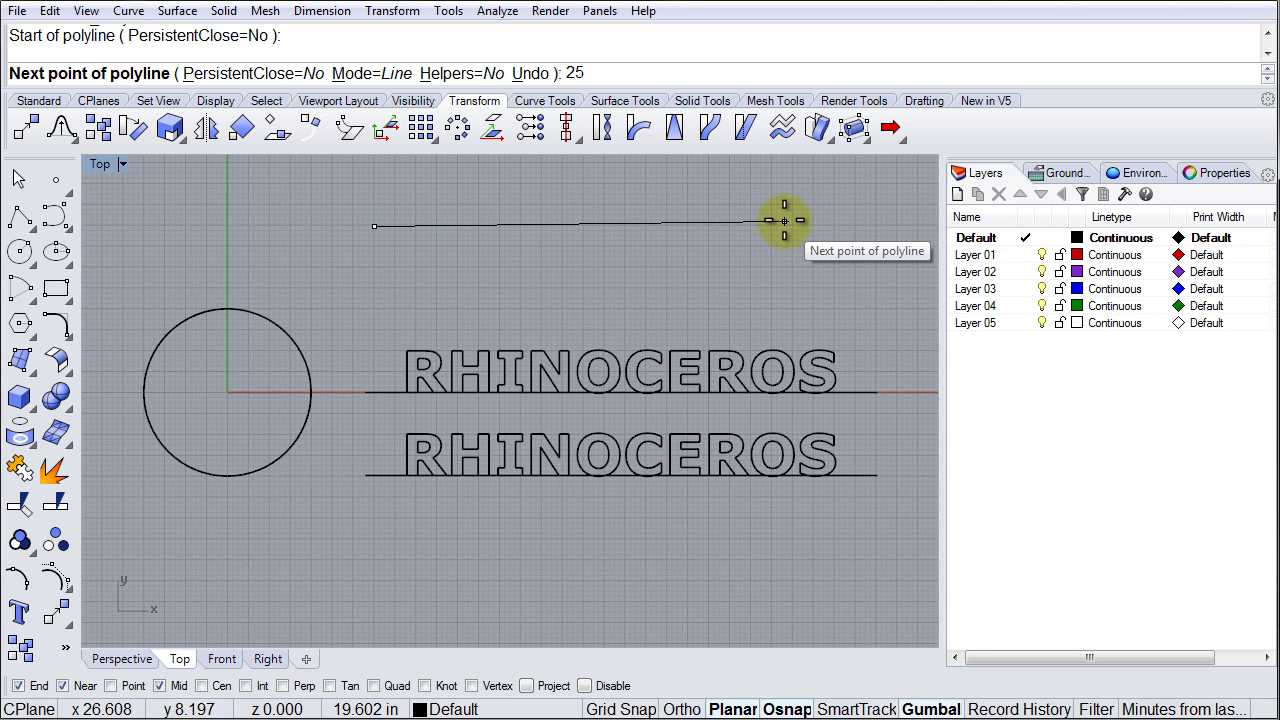
pyautogui.write('5')
pyautogui.press('Return')
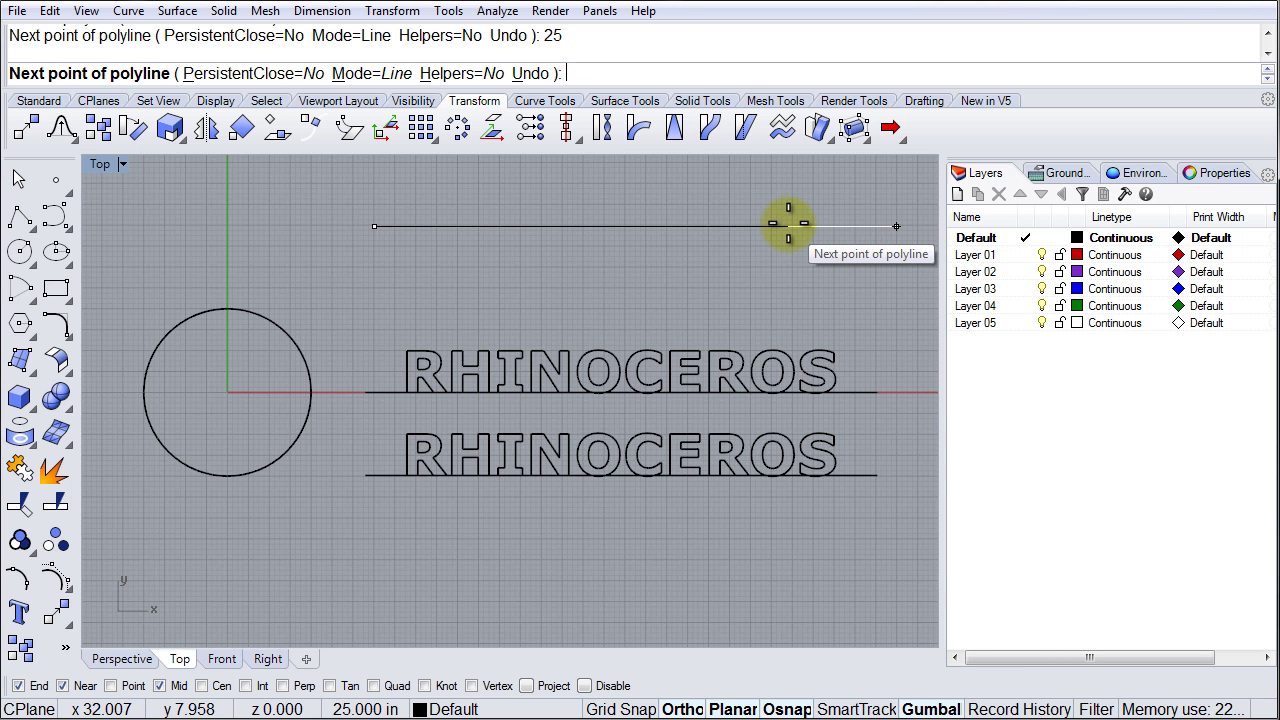
pyautogui.click(785, 221)
pyautogui.rightClick(714, 273)
pyautogui.moveTo(651, 283); pyautogui.dragTo(588, 318, button='right')
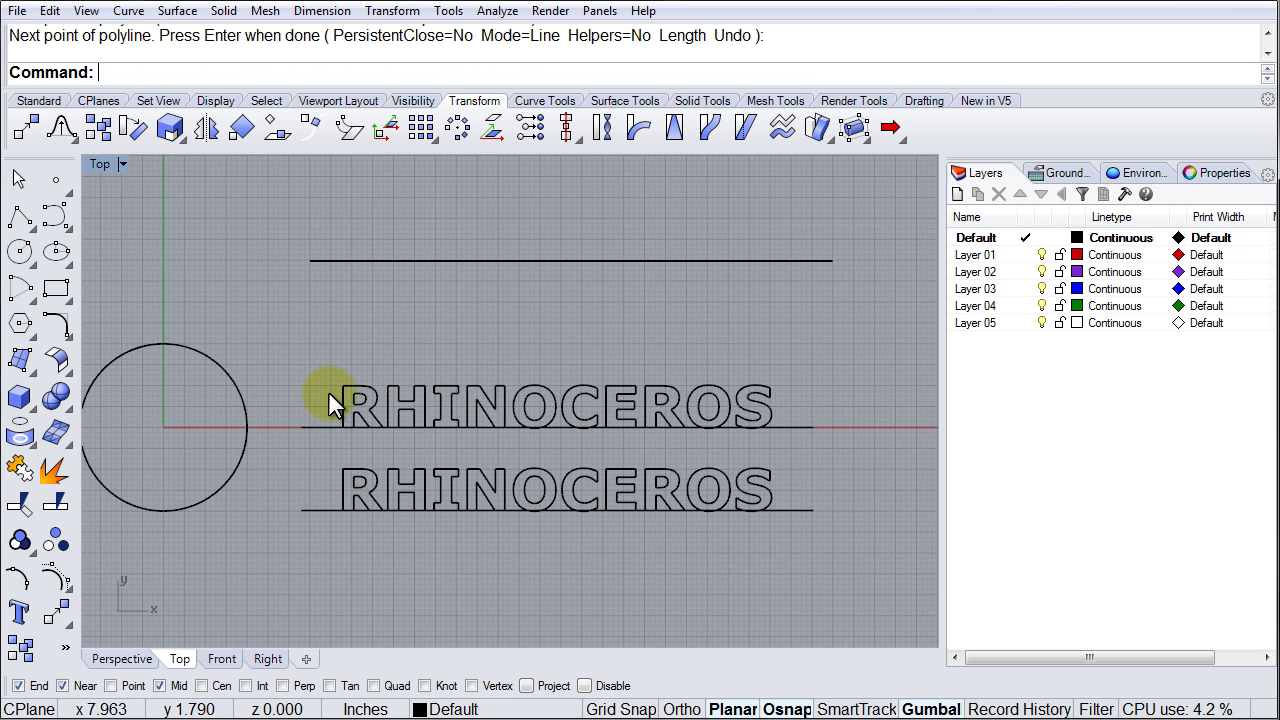
pyautogui.moveTo(284, 354); pyautogui.dragTo(862, 541)
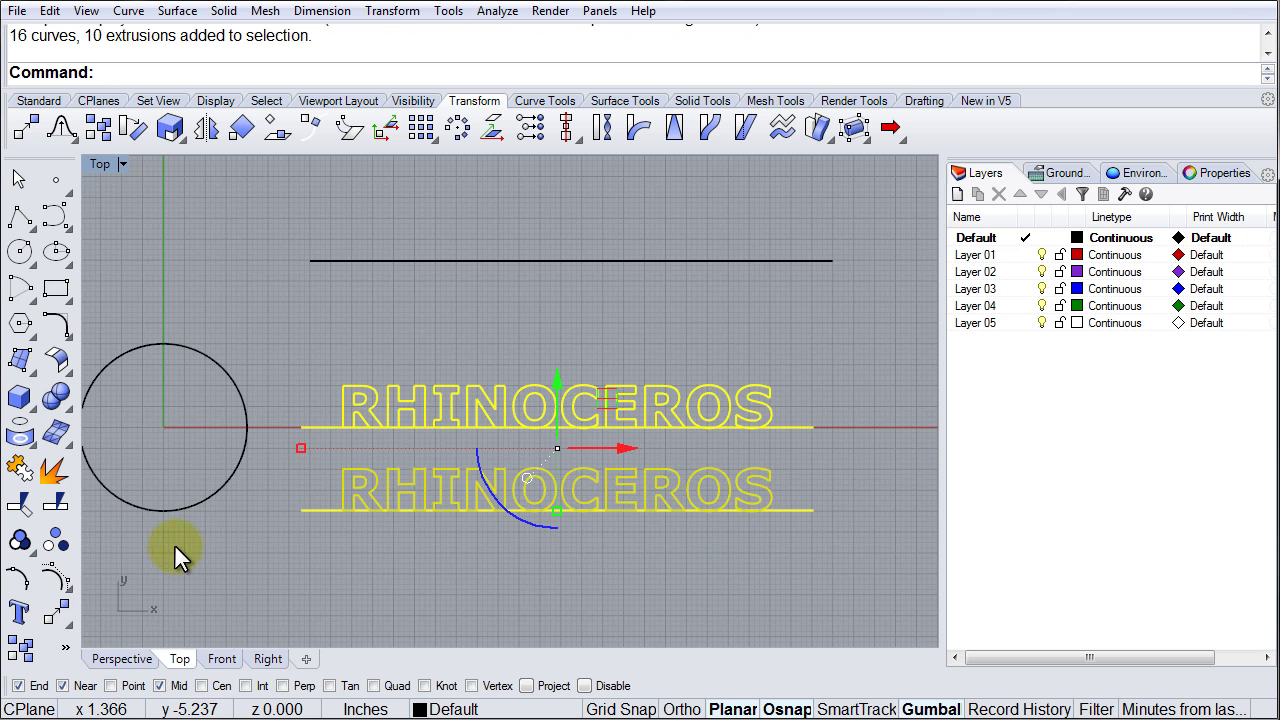
# Orient both texts by 2 points, from the lower underline's ends onto the new line's ends
pyautogui.click(57, 617)
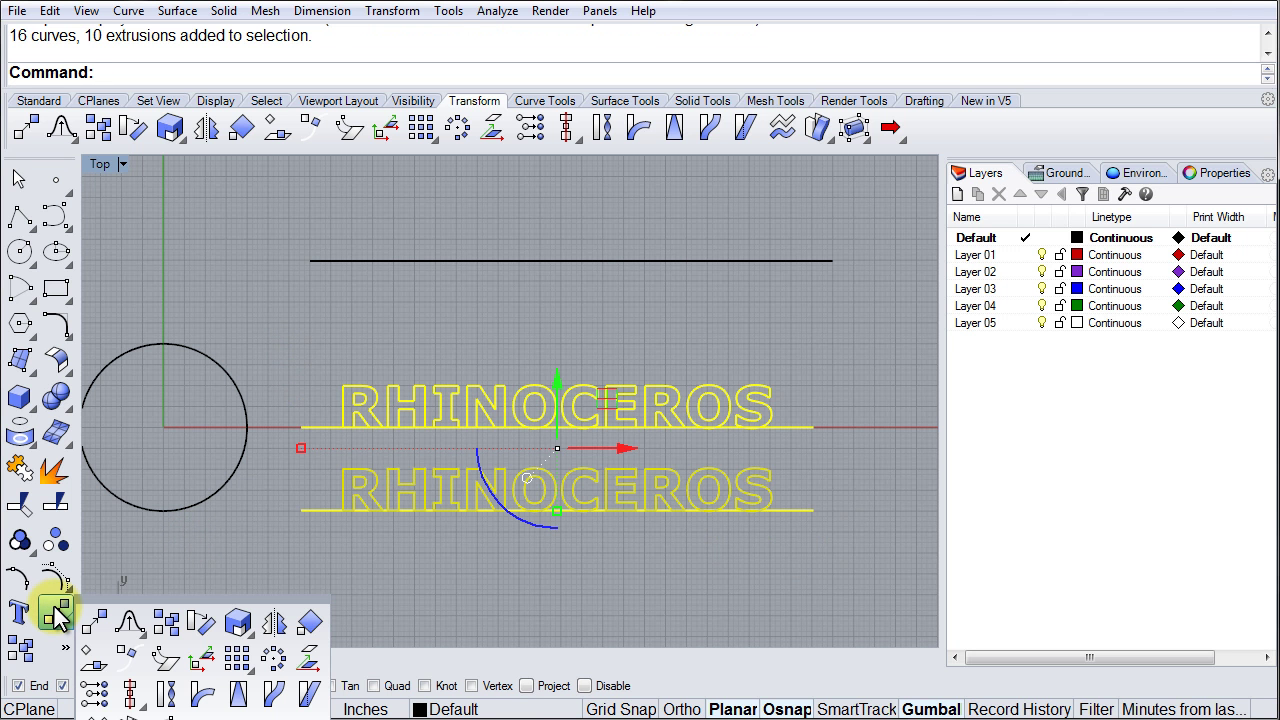
pyautogui.click(306, 623)
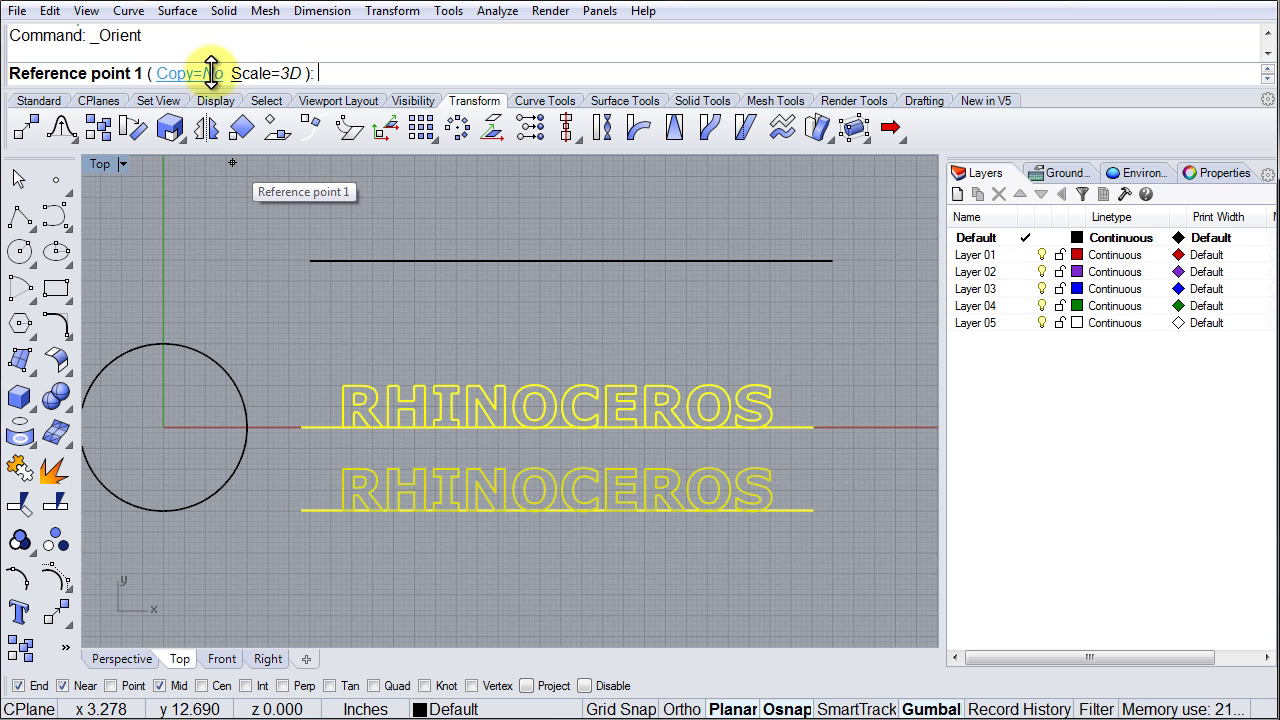
pyautogui.click(289, 517)
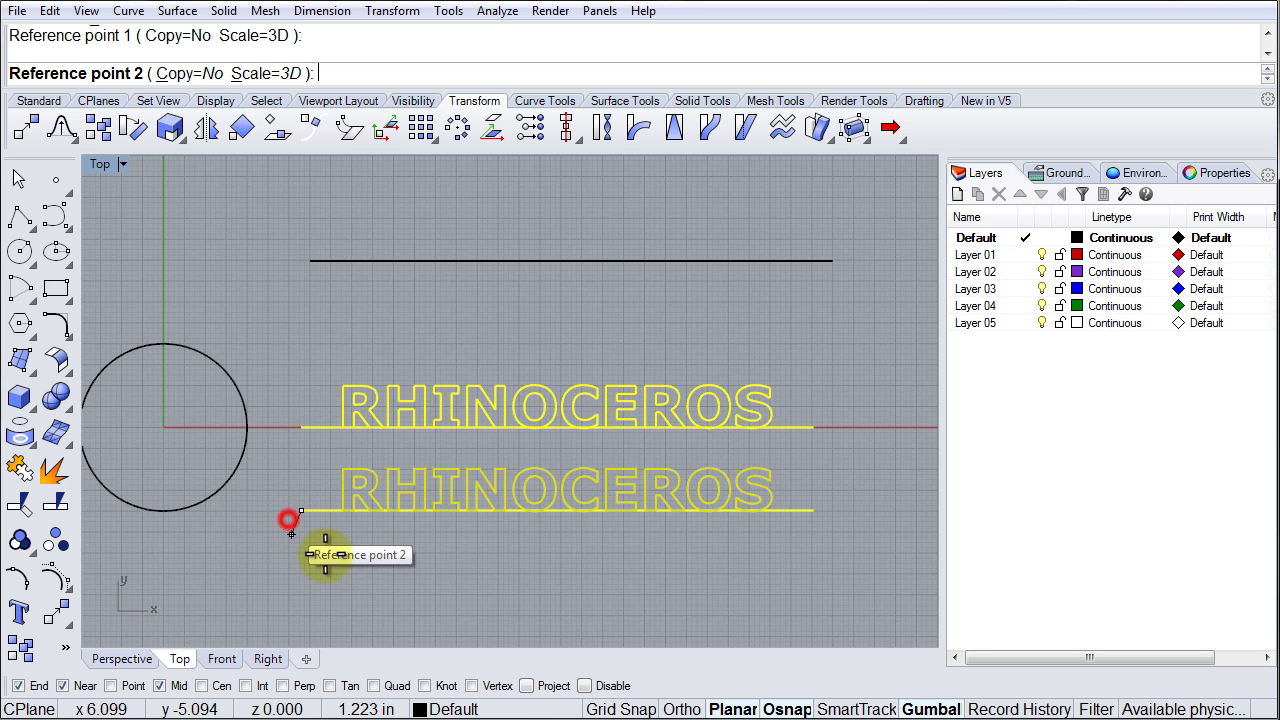
pyautogui.click(813, 509)
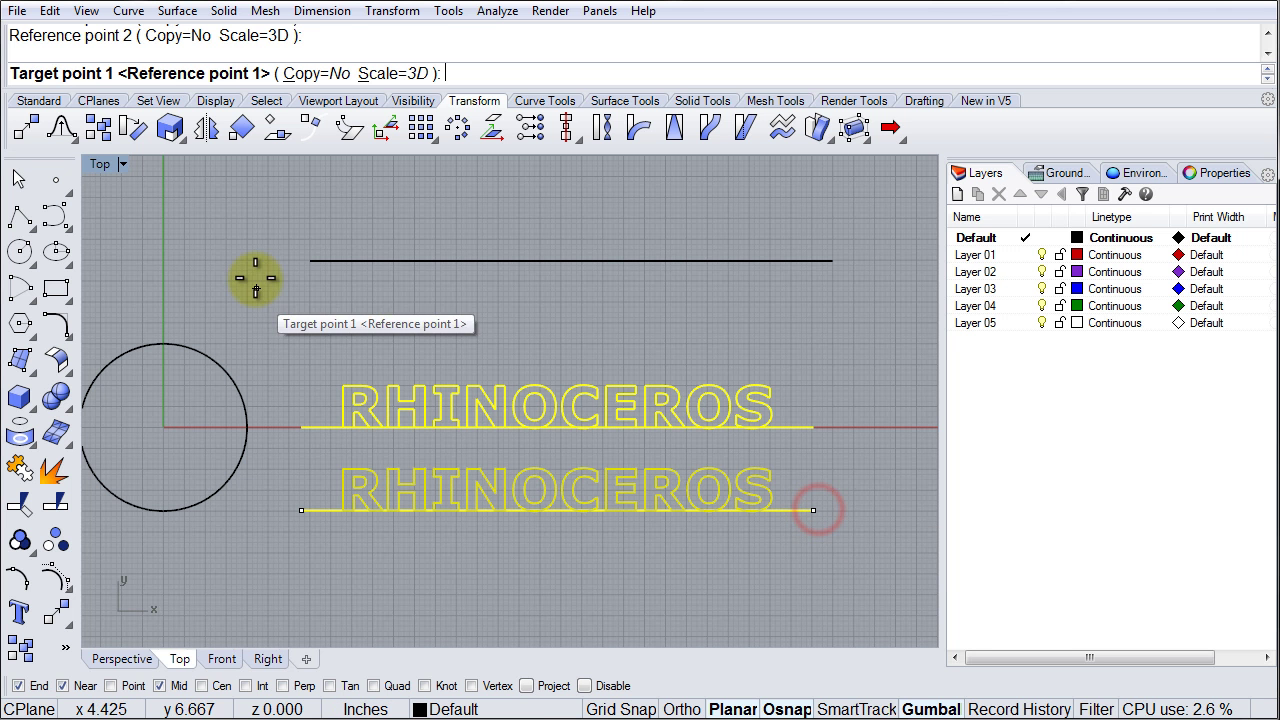
pyautogui.click(306, 262)
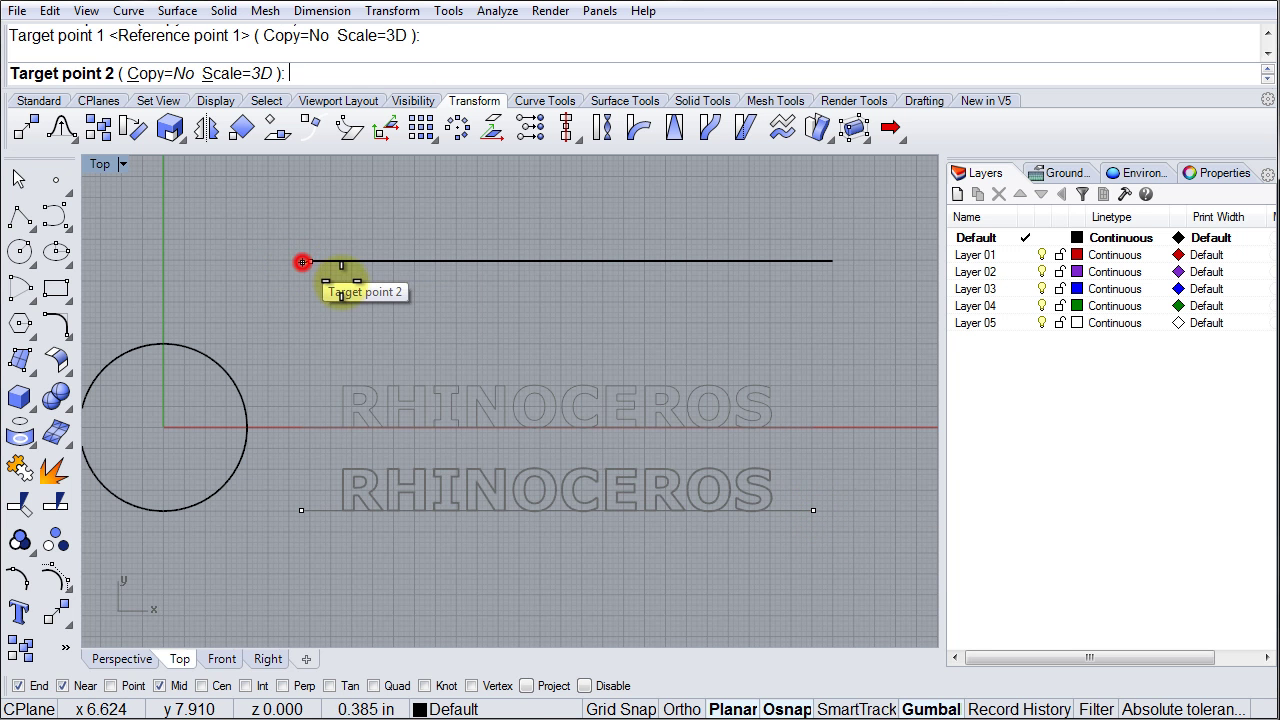
pyautogui.click(830, 262)
pyautogui.scroll(-2, 588, 296)
pyautogui.click(469, 449)
pyautogui.scroll(1, 355, 291)
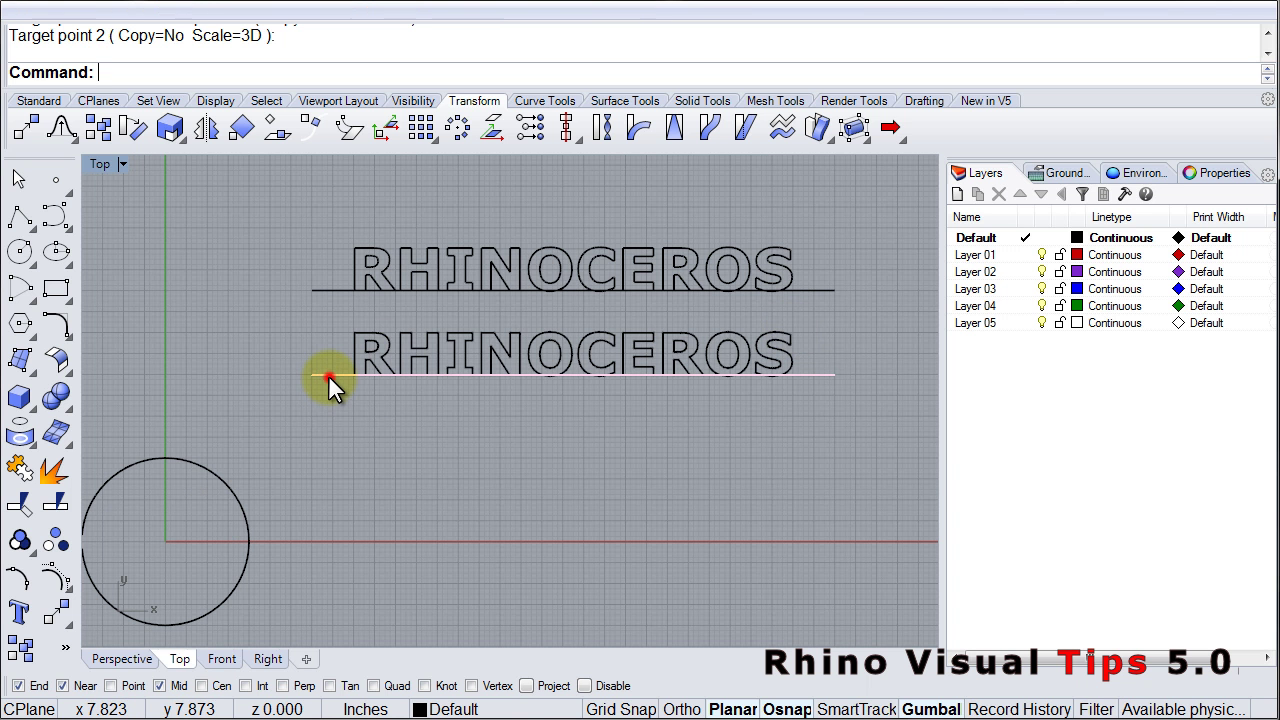
# Delete the duplicate underline beneath the lower RHINOCEROS text
pyautogui.click(328, 375)
pyautogui.click(394, 430)
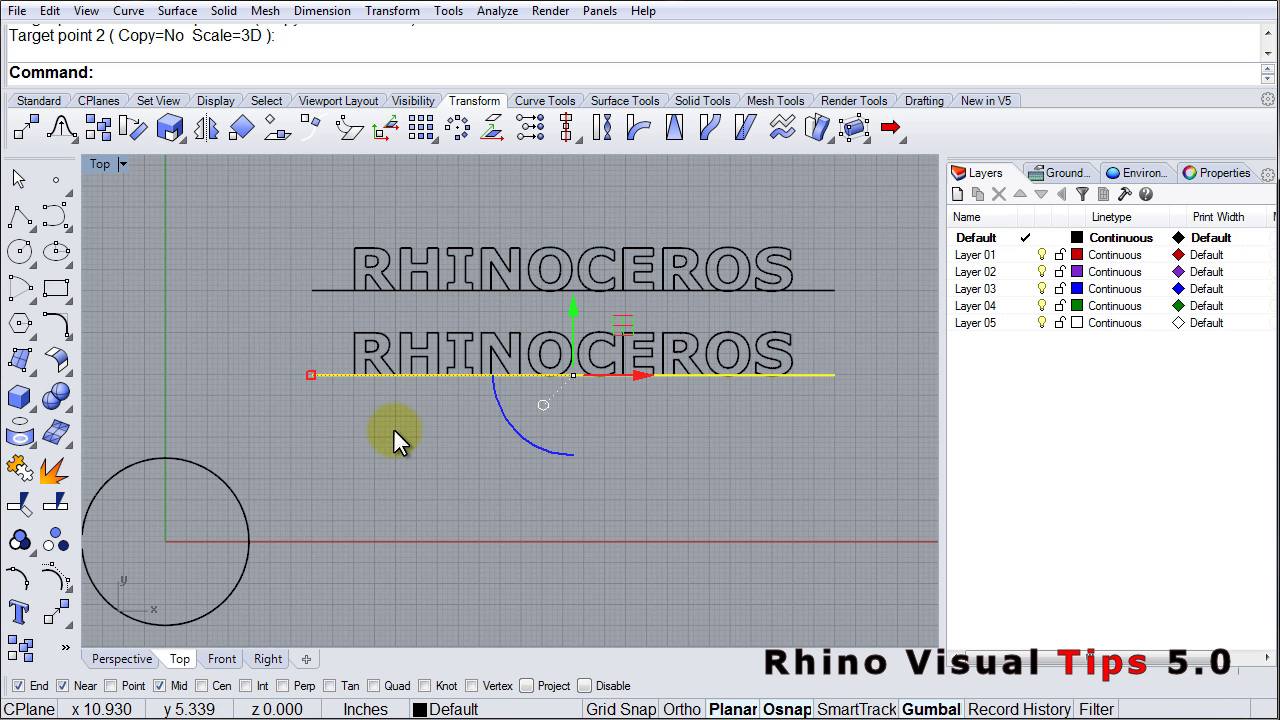
pyautogui.press('Delete')
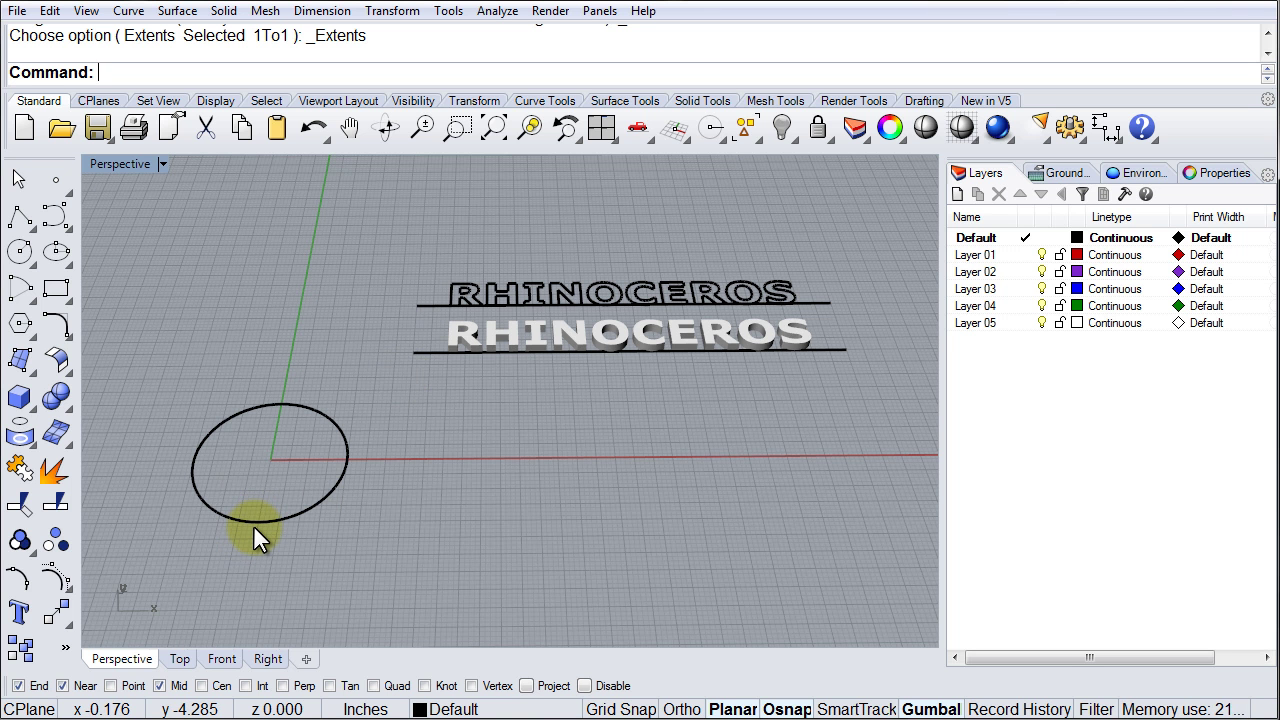
# Move the circle's seam to its bottom quadrant at (0, -4), then select the outline text
pyautogui.click(62, 318)
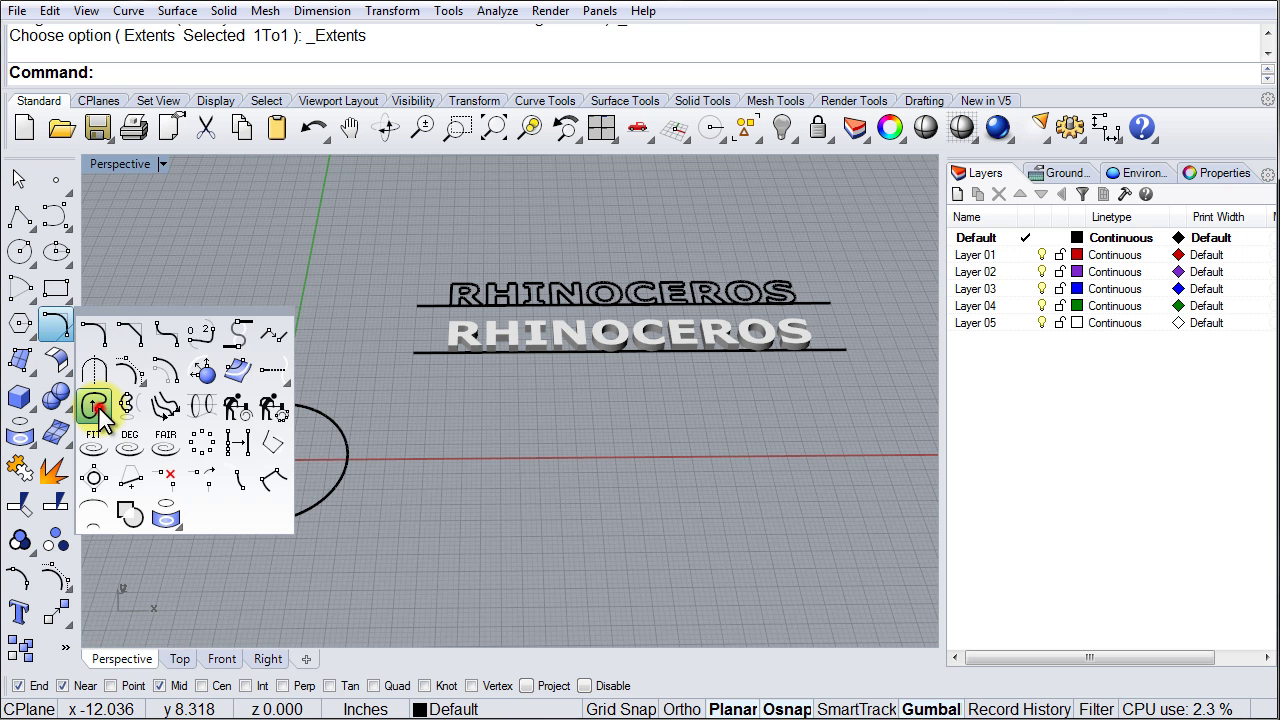
pyautogui.click(99, 408)
pyautogui.click(214, 508)
pyautogui.rightClick(270, 461)
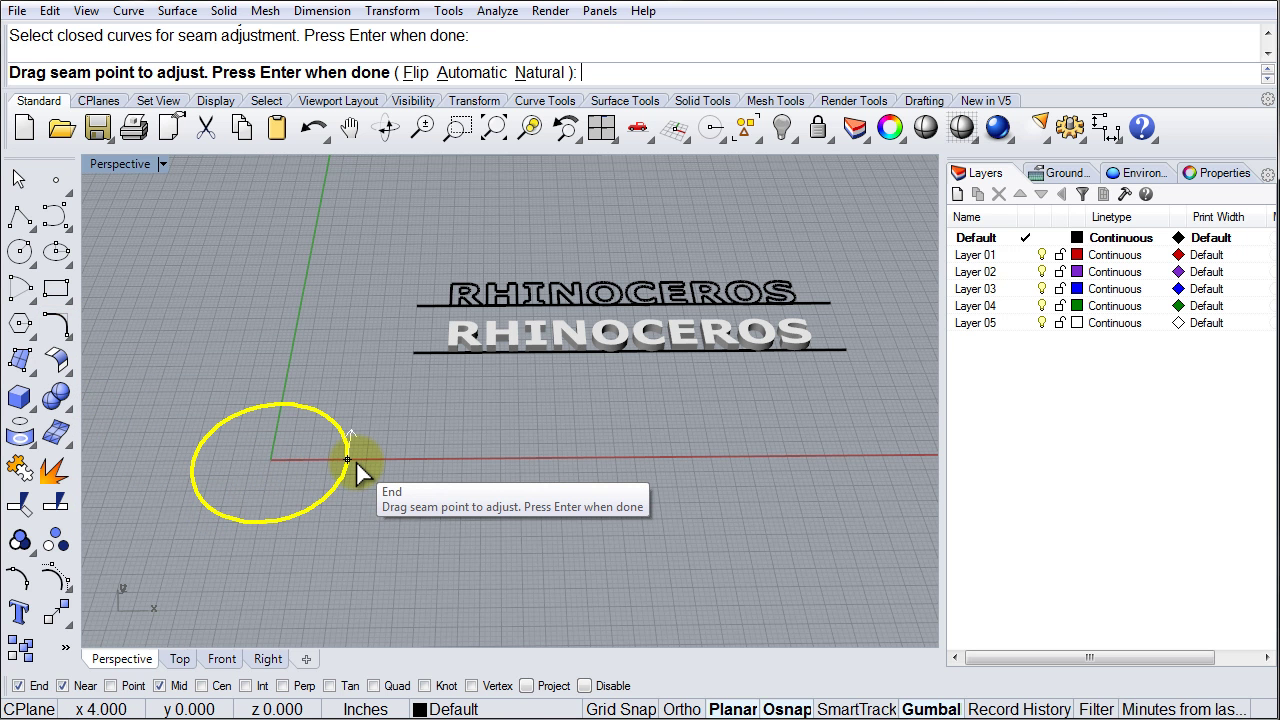
pyautogui.click(373, 686)
pyautogui.moveTo(345, 459); pyautogui.dragTo(261, 523)
pyautogui.press('Return')
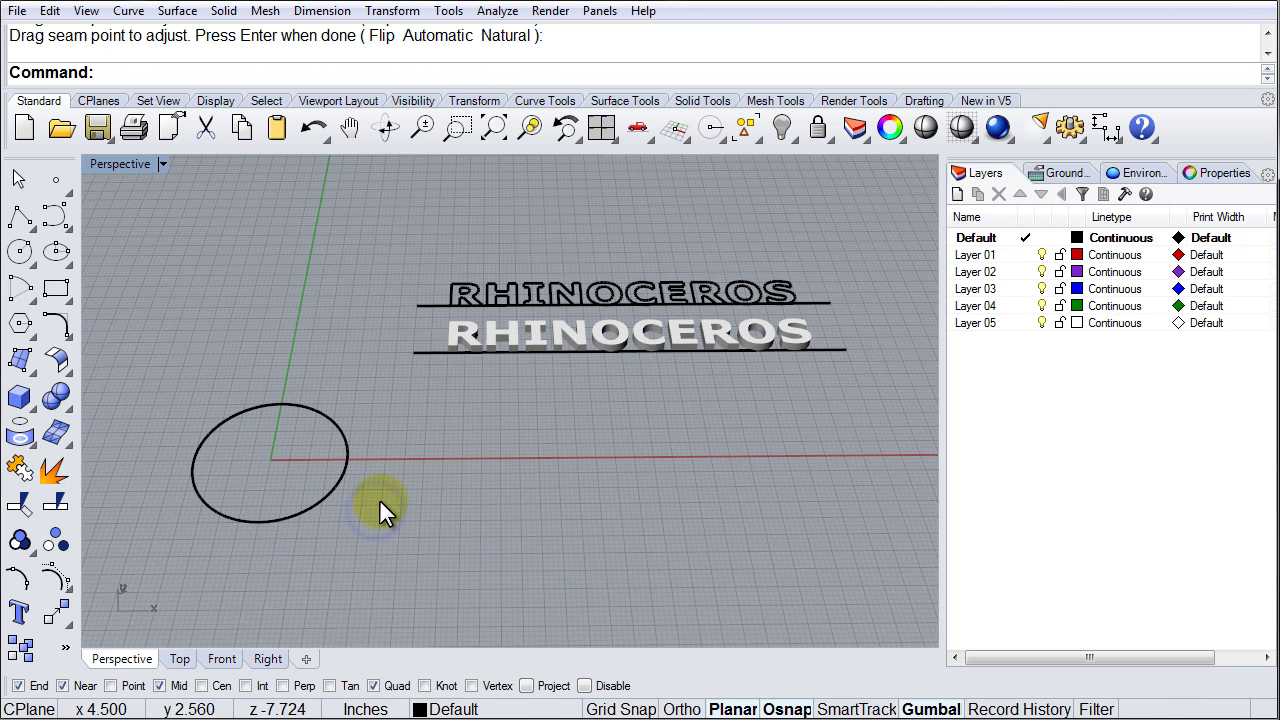
pyautogui.moveTo(399, 419); pyautogui.dragTo(425, 410, button='right')
pyautogui.press('Return')
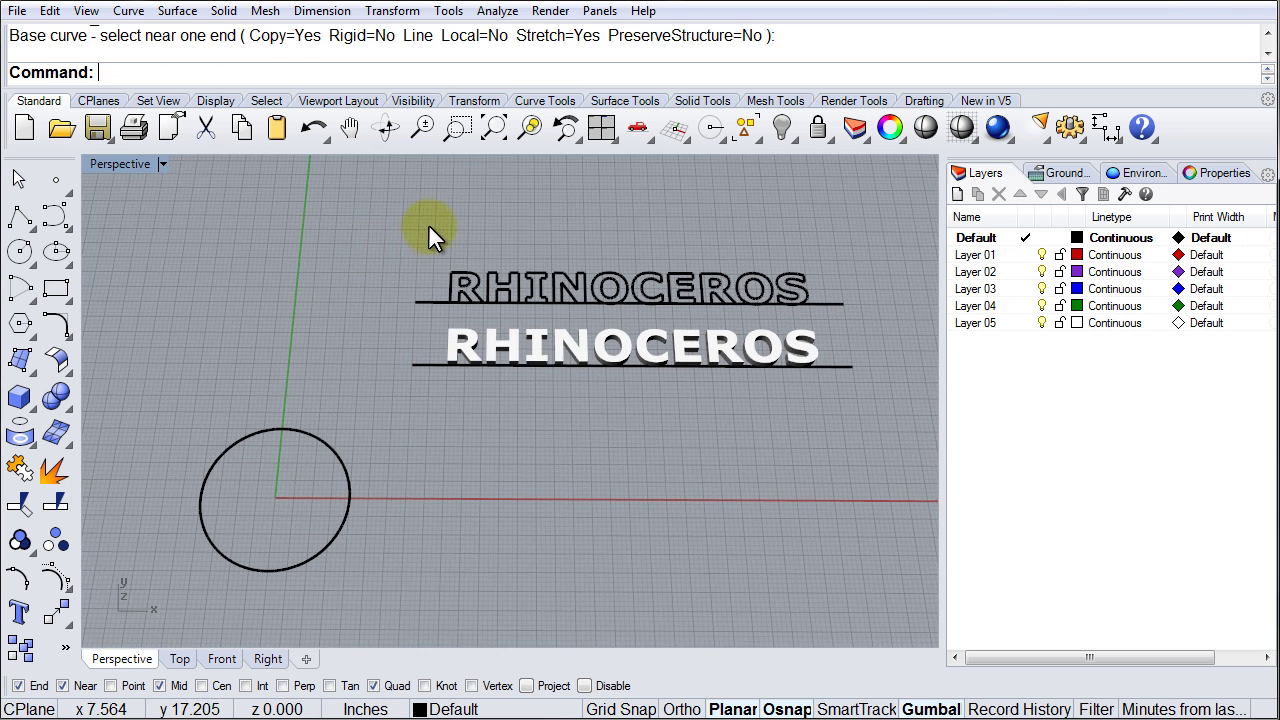
pyautogui.moveTo(430, 222); pyautogui.dragTo(822, 316)
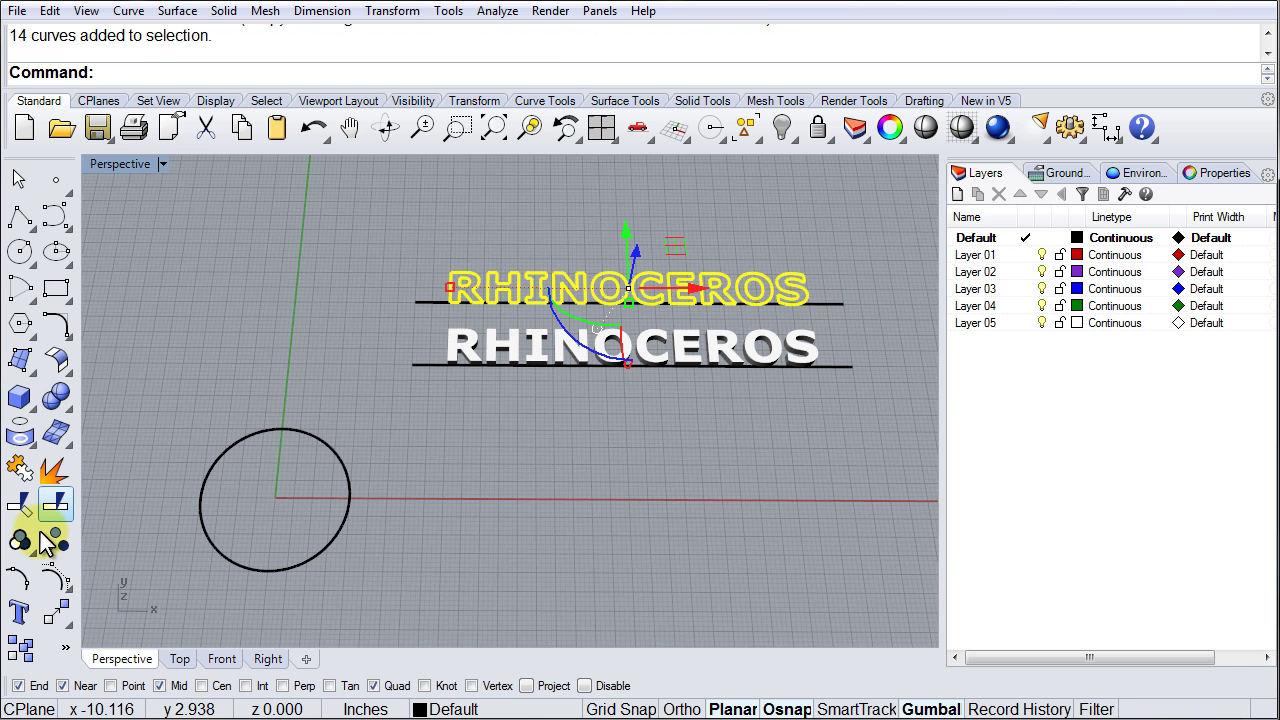
# Flow a copy of the outline RHINOCEROS text from its underline onto the radius-4 circle
pyautogui.click(55, 608)
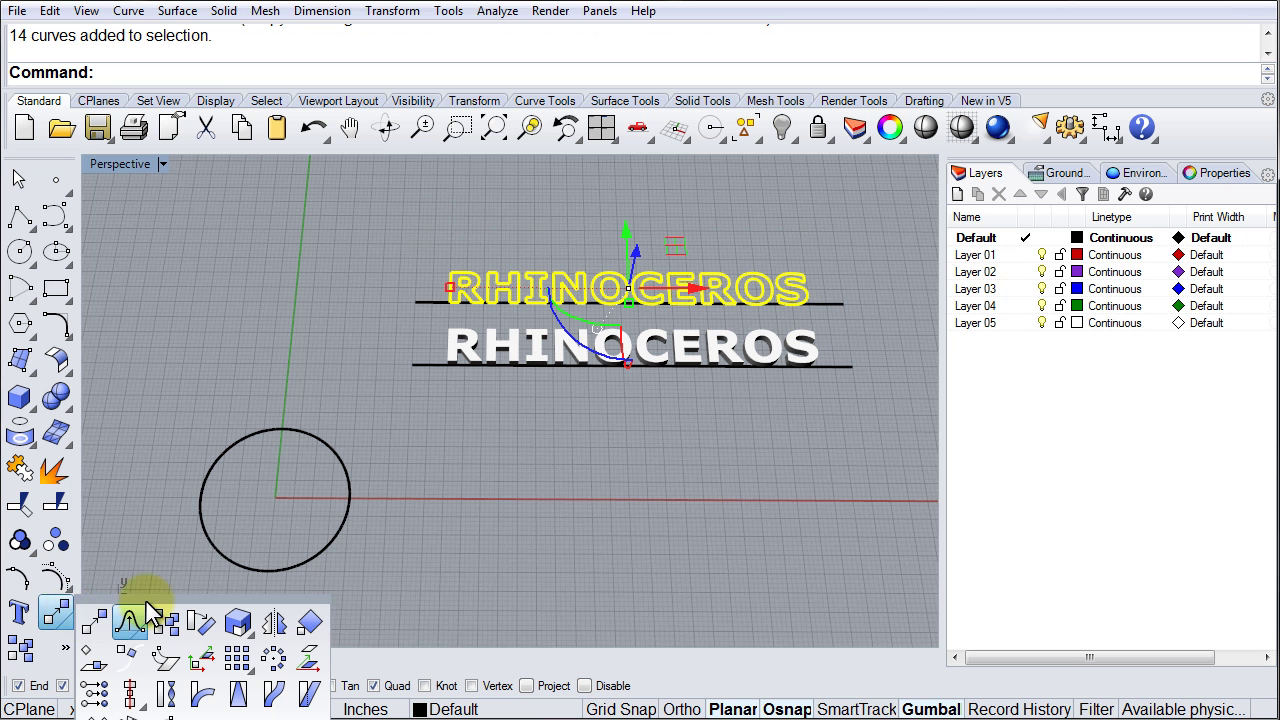
pyautogui.moveTo(150, 604); pyautogui.dragTo(168, 487)
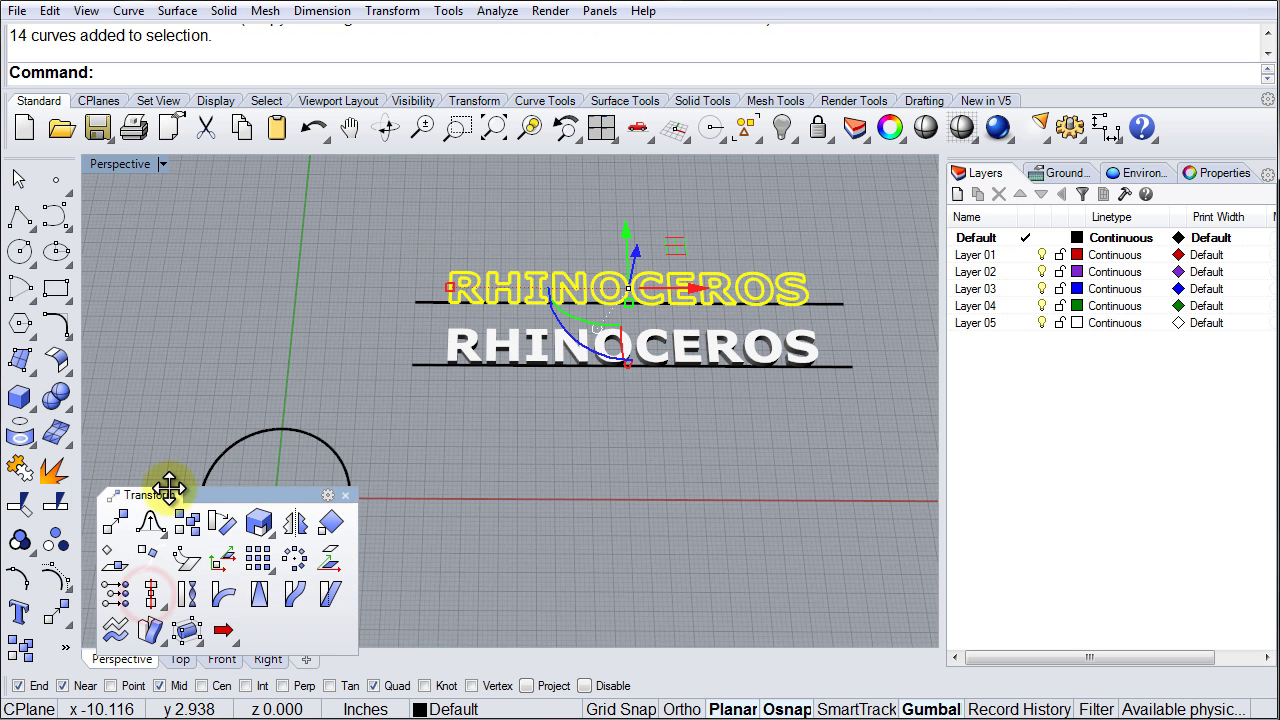
pyautogui.click(297, 597)
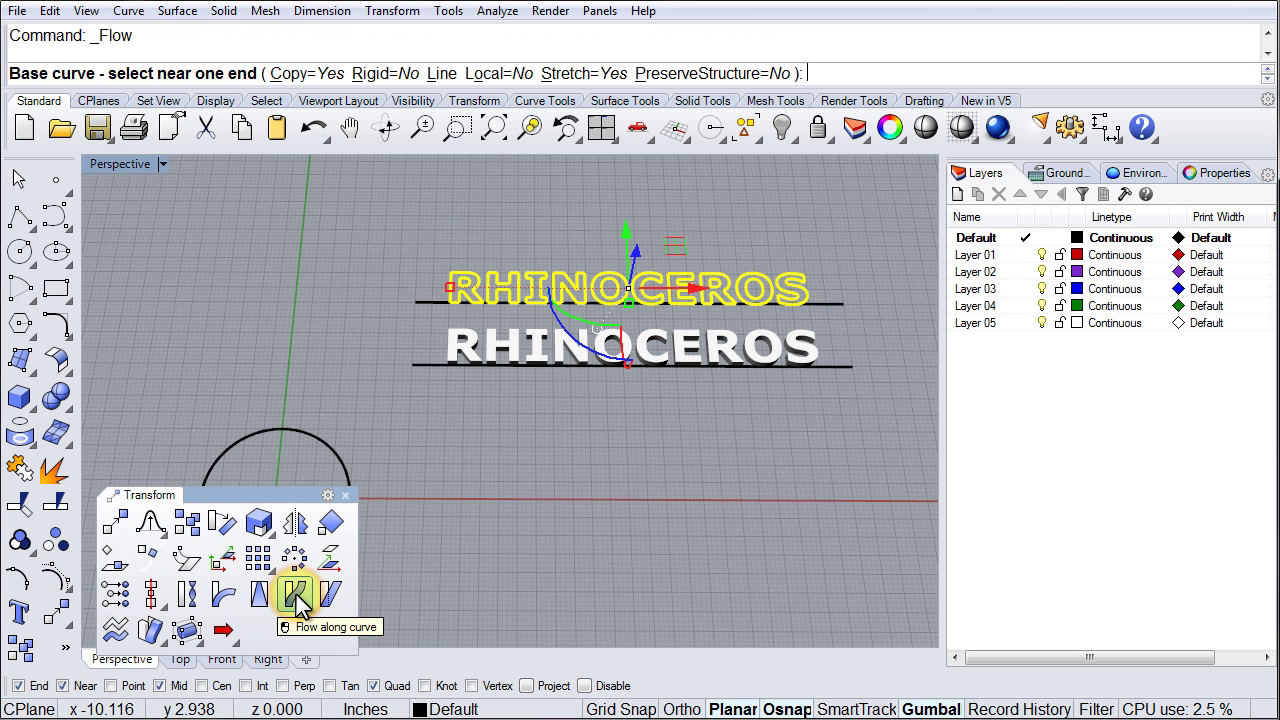
pyautogui.moveTo(282, 494); pyautogui.dragTo(820, 469)
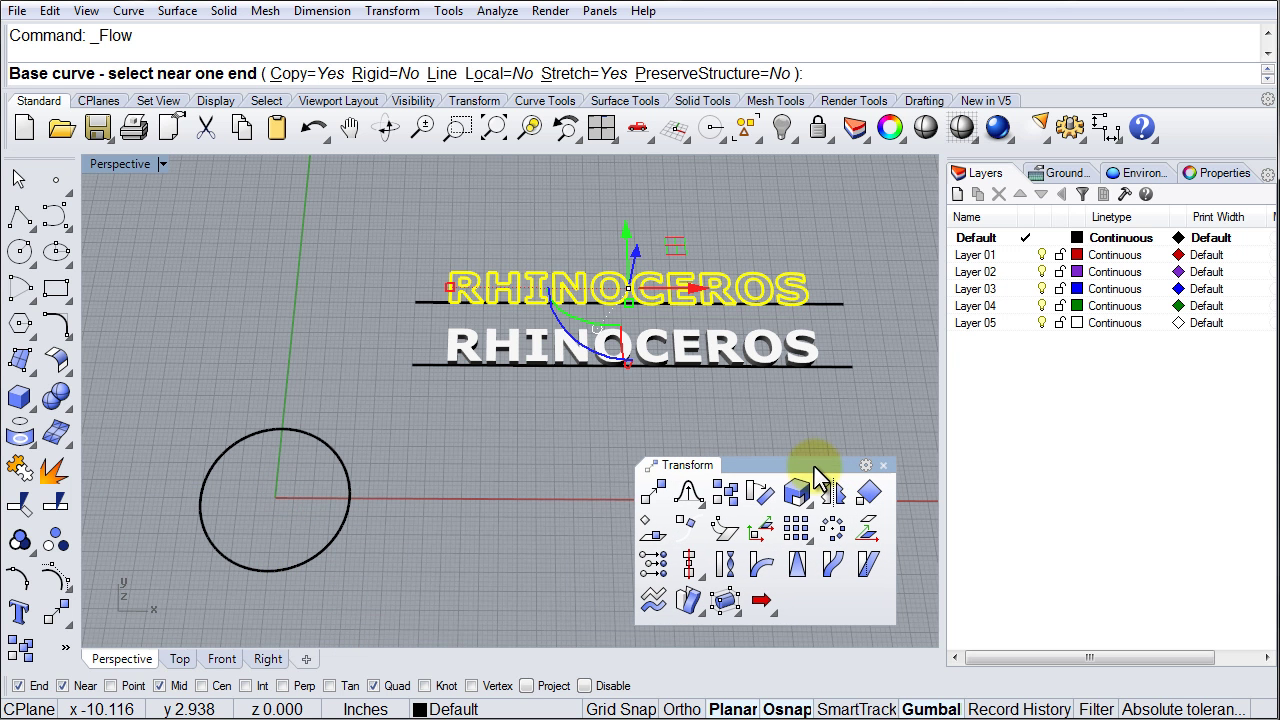
pyautogui.click(426, 301)
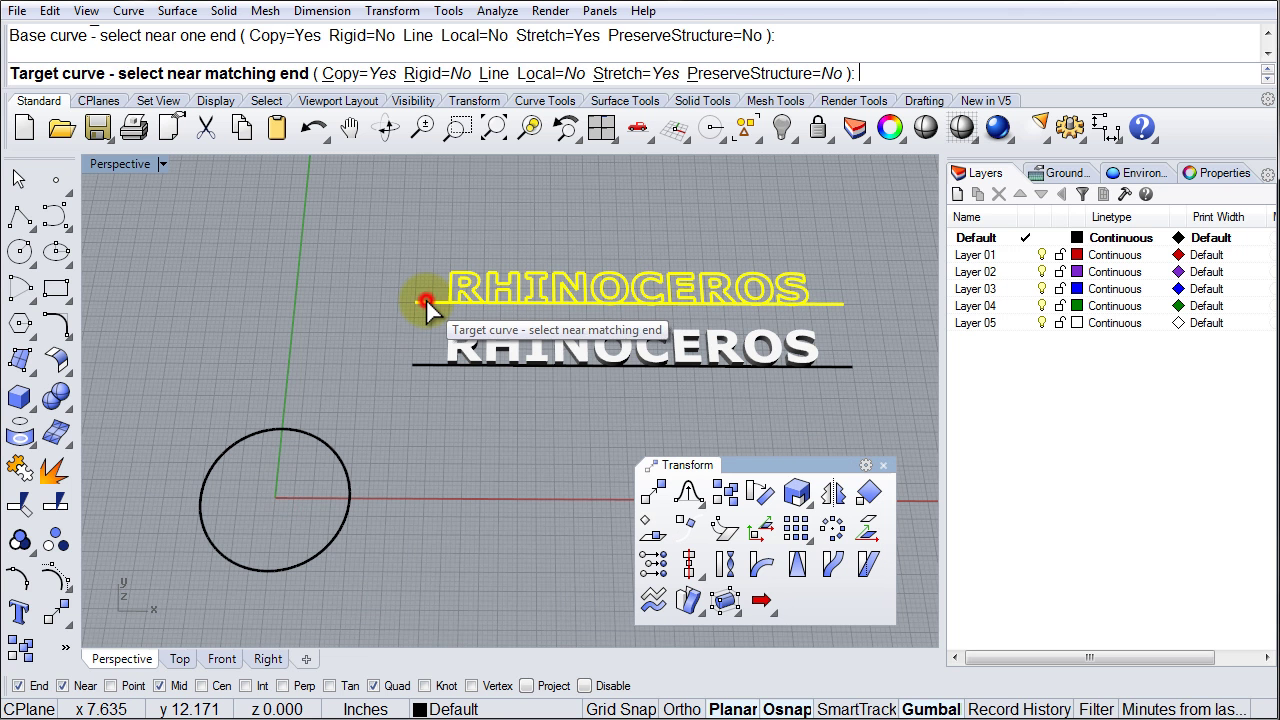
pyautogui.click(240, 561)
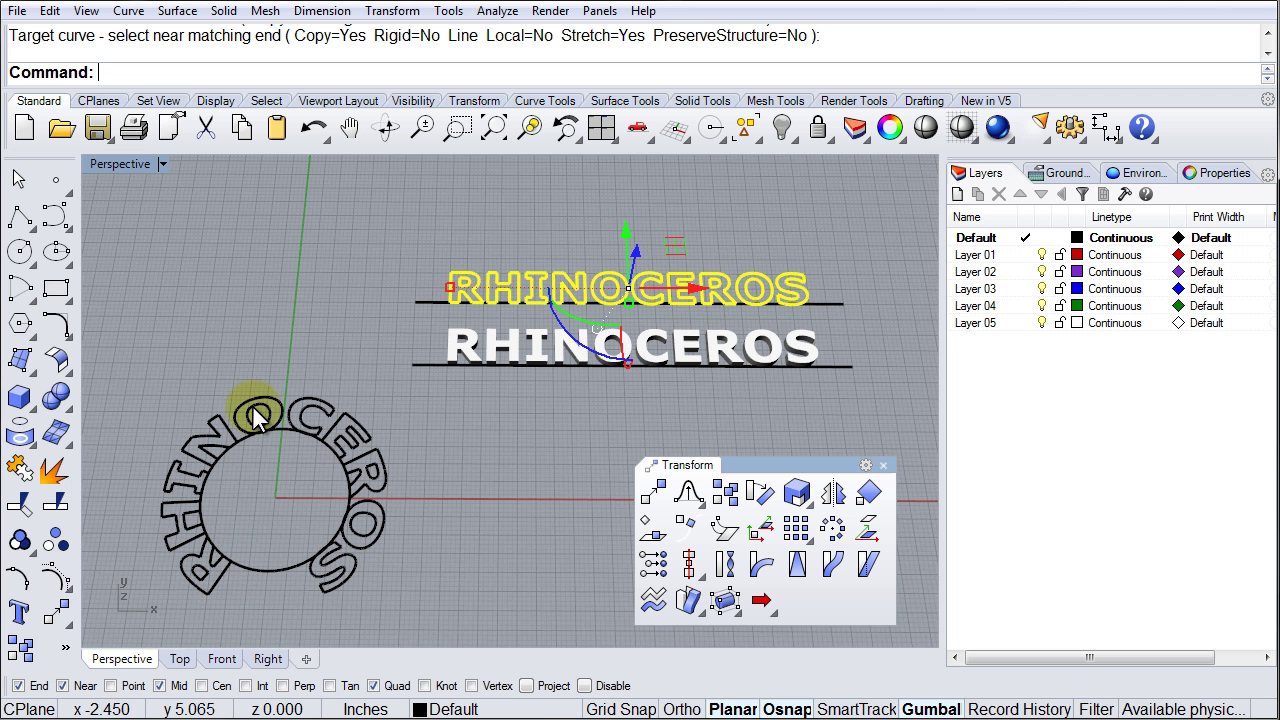
pyautogui.moveTo(273, 482); pyautogui.dragTo(239, 490, button='right')
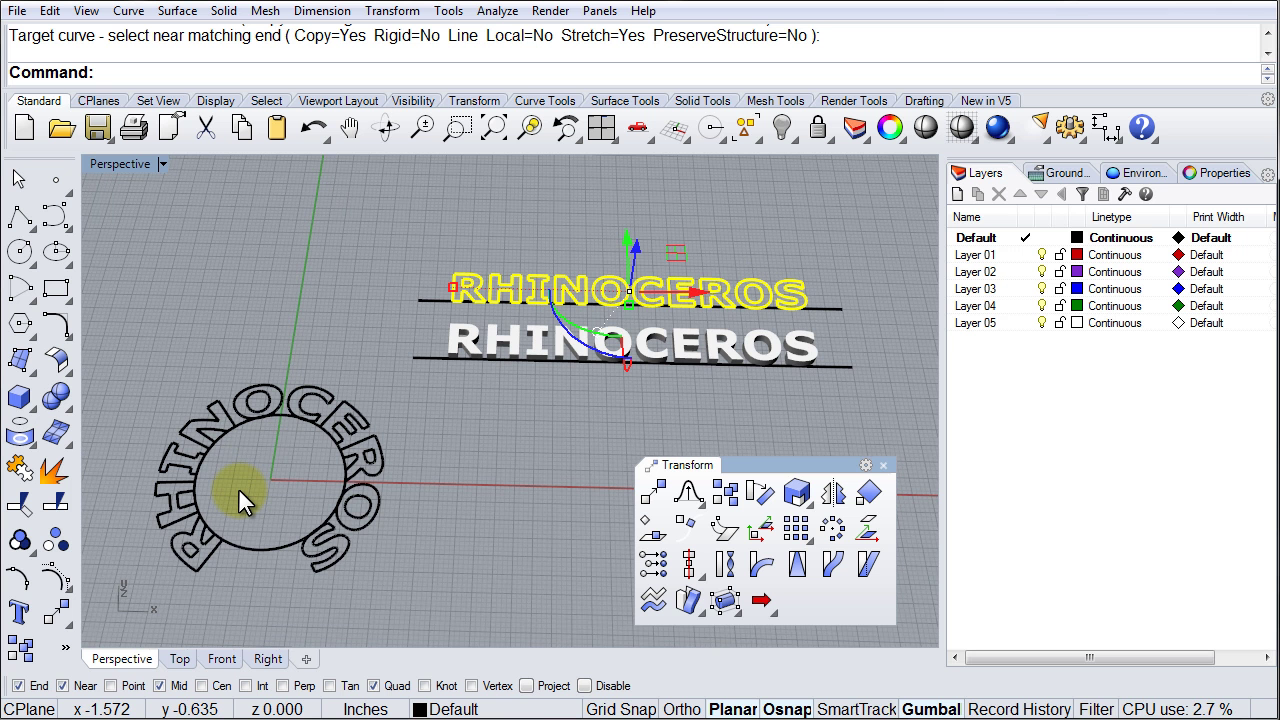
pyautogui.moveTo(240, 490)
pyautogui.mouseDown(button='right')
pyautogui.moveTo(266, 466)
pyautogui.moveTo(250, 476)
pyautogui.mouseUp(button='right')
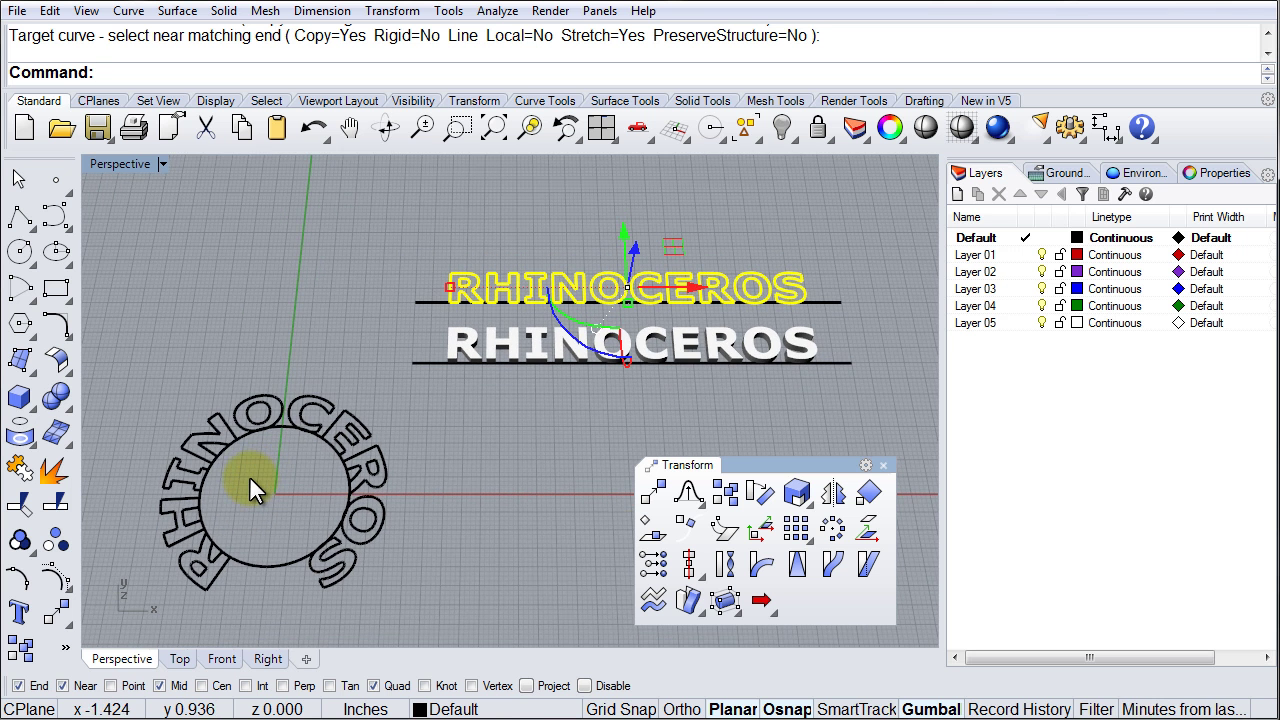
# Undo that flow and flow the solid extruded letters from their underline onto the circle instead
pyautogui.hotkey('ctrl', 'z')
pyautogui.hotkey('ctrl', 'z')
pyautogui.moveTo(435, 316); pyautogui.dragTo(831, 396)
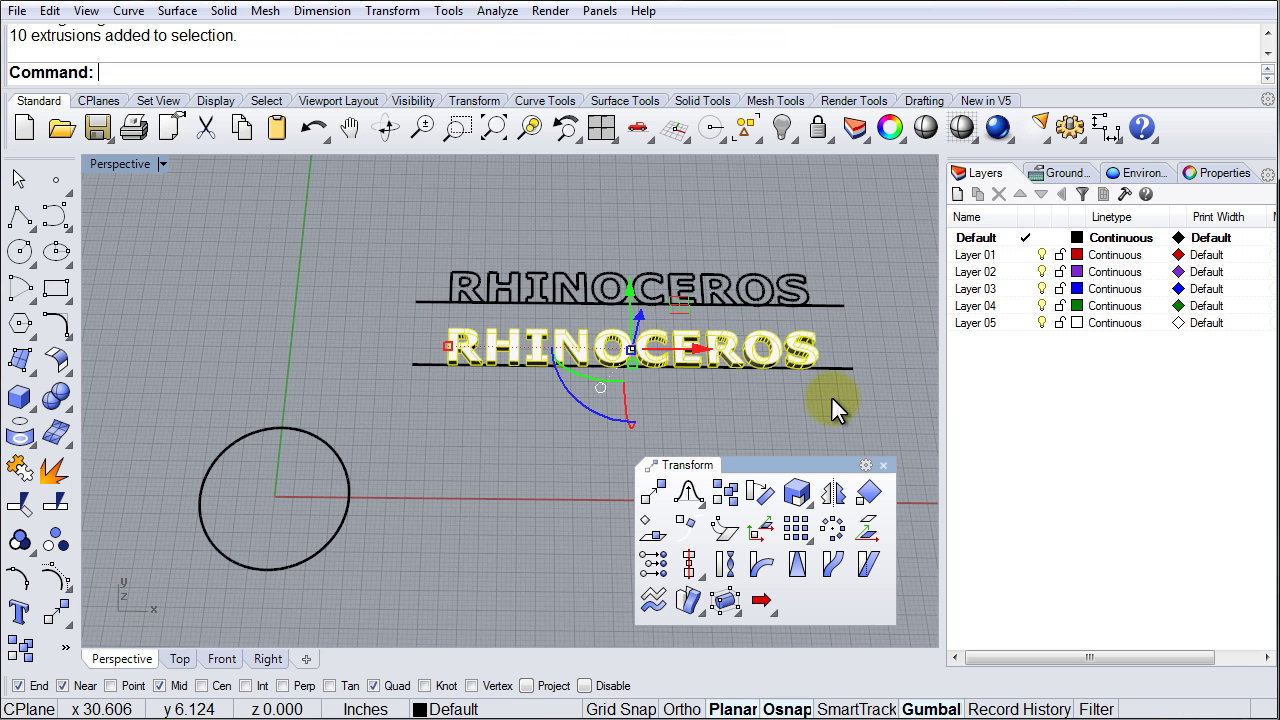
pyautogui.click(831, 566)
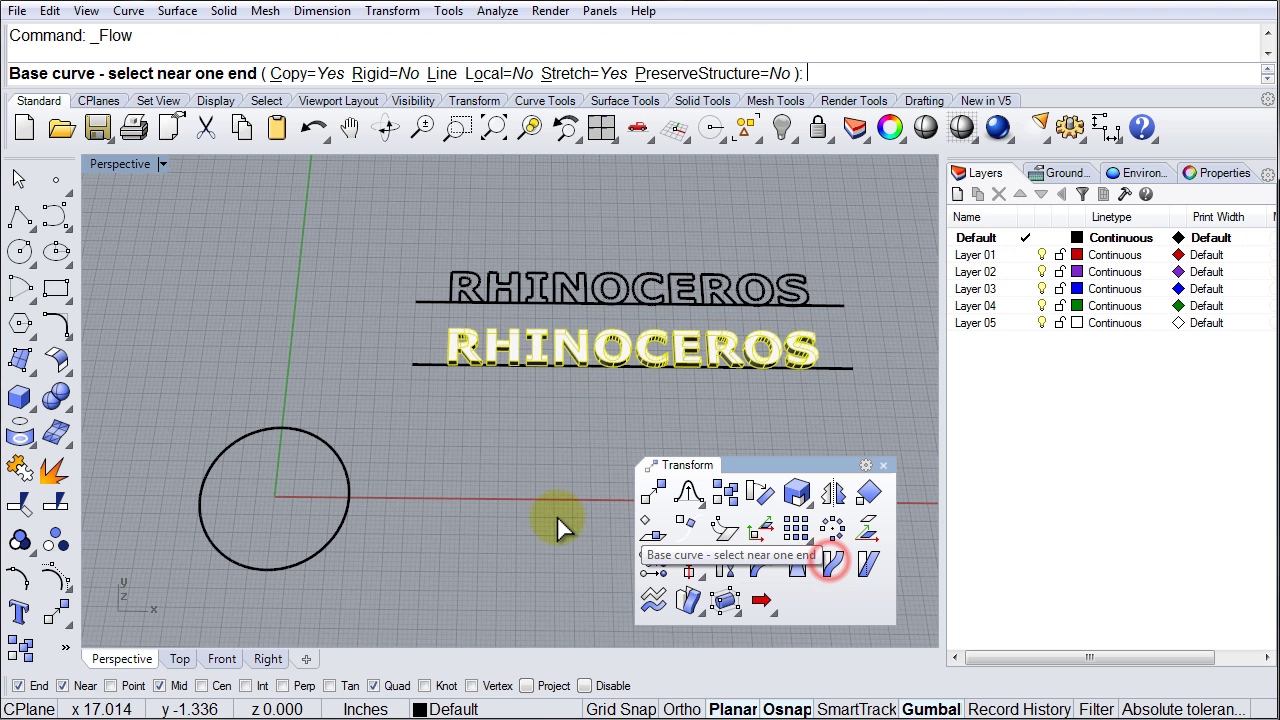
pyautogui.click(424, 364)
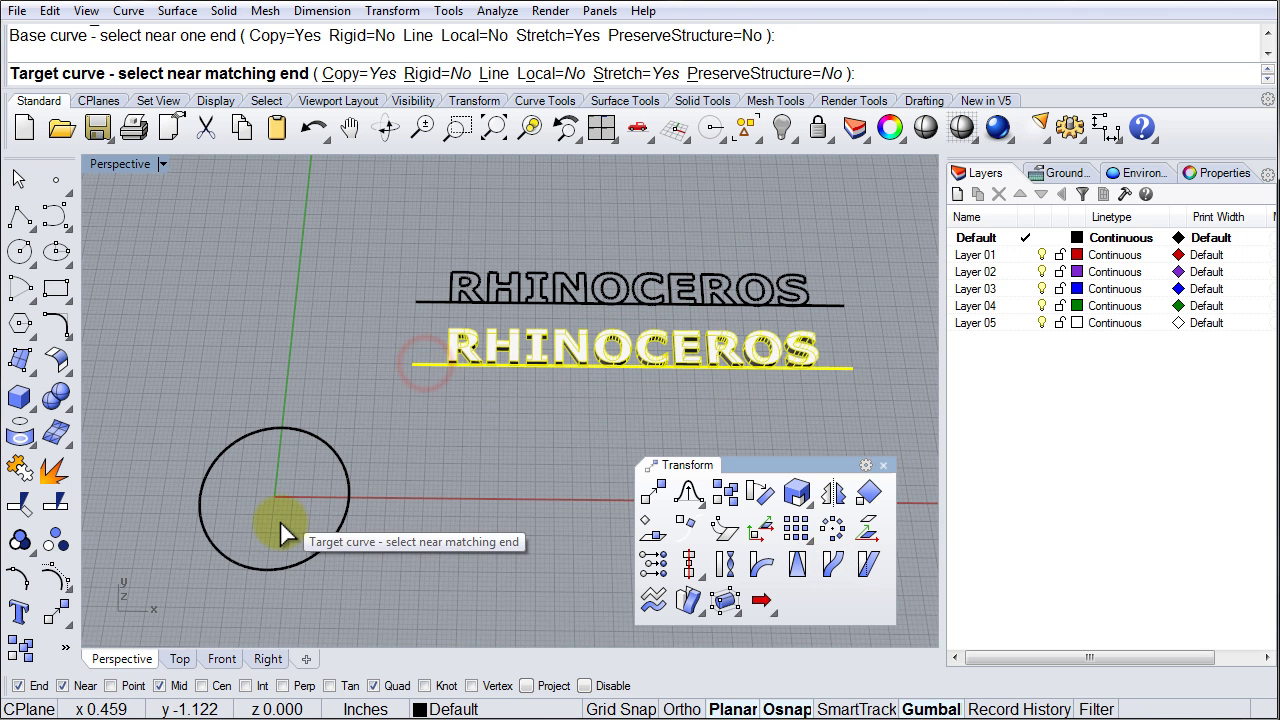
pyautogui.click(245, 562)
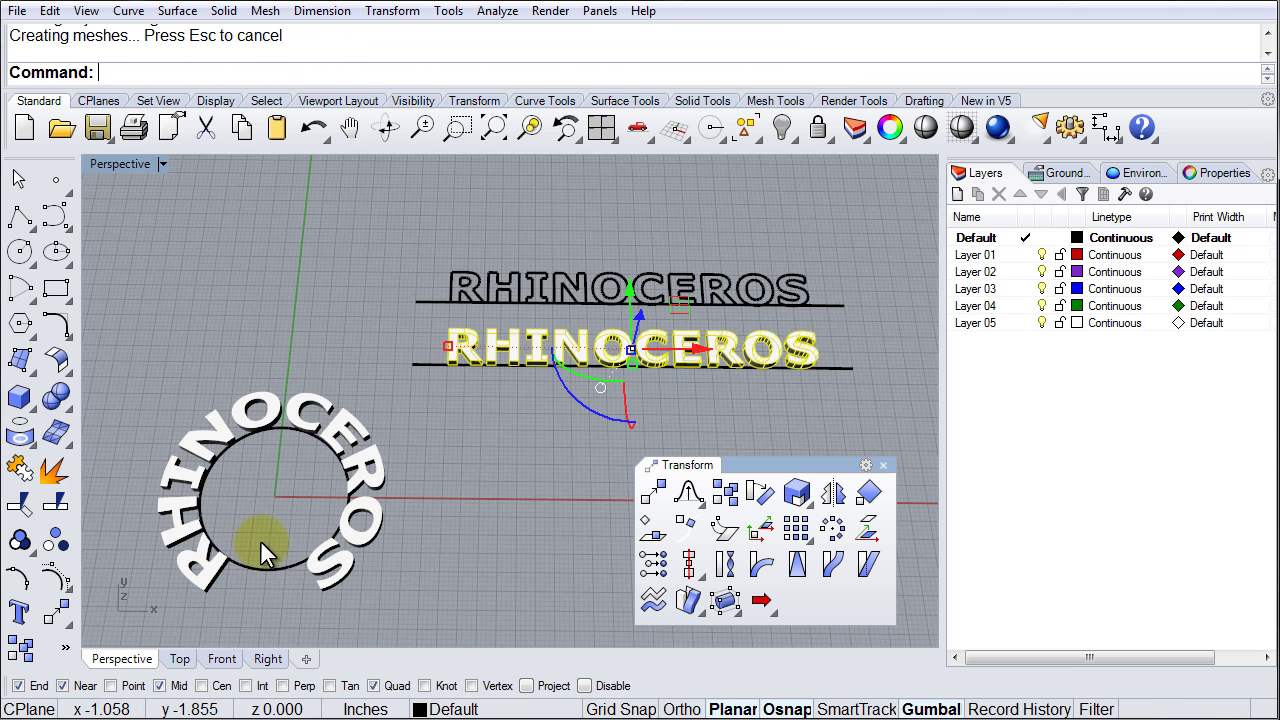
pyautogui.moveTo(251, 471); pyautogui.dragTo(175, 495, button='right')
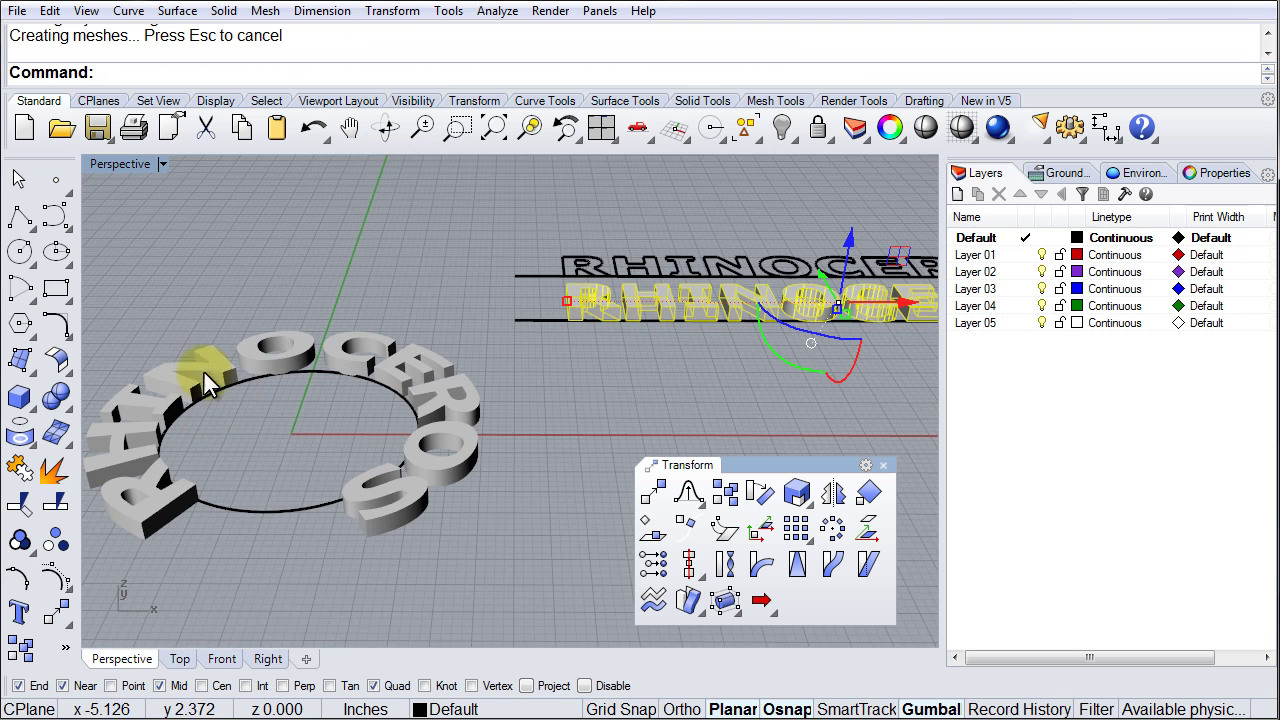
pyautogui.moveTo(373, 450)
pyautogui.mouseDown(button='right')
pyautogui.moveTo(377, 425)
pyautogui.moveTo(429, 366)
pyautogui.moveTo(371, 429)
pyautogui.moveTo(437, 337)
pyautogui.moveTo(378, 438)
pyautogui.mouseUp(button='right')
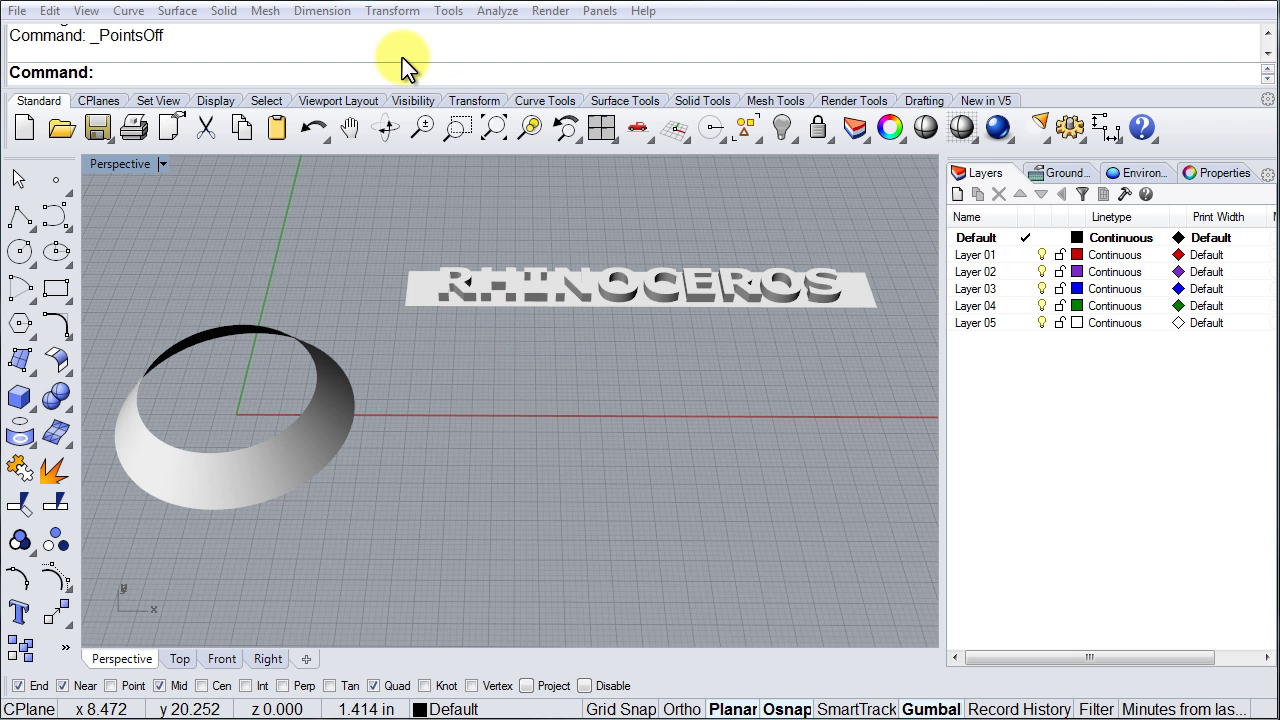
# Float and close the Transform flyout, then pin the Transform toolbar tab as the active set
pyautogui.click(394, 12)
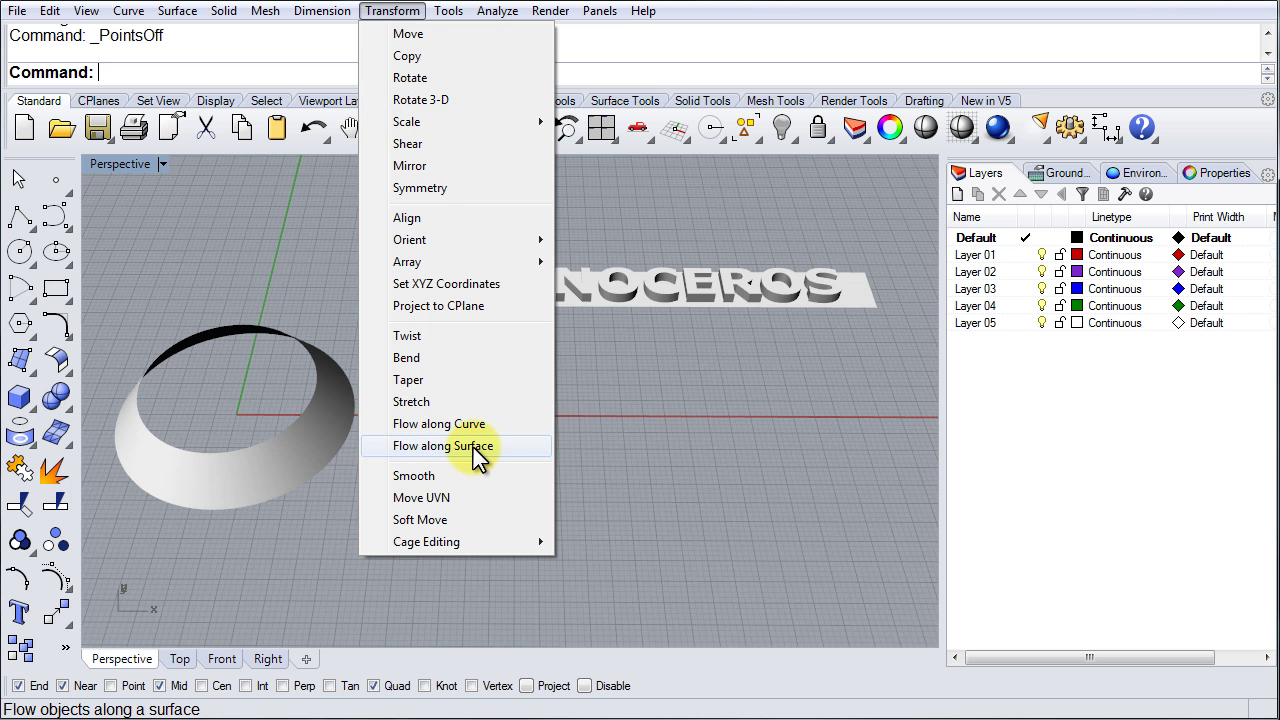
pyautogui.click(600, 447)
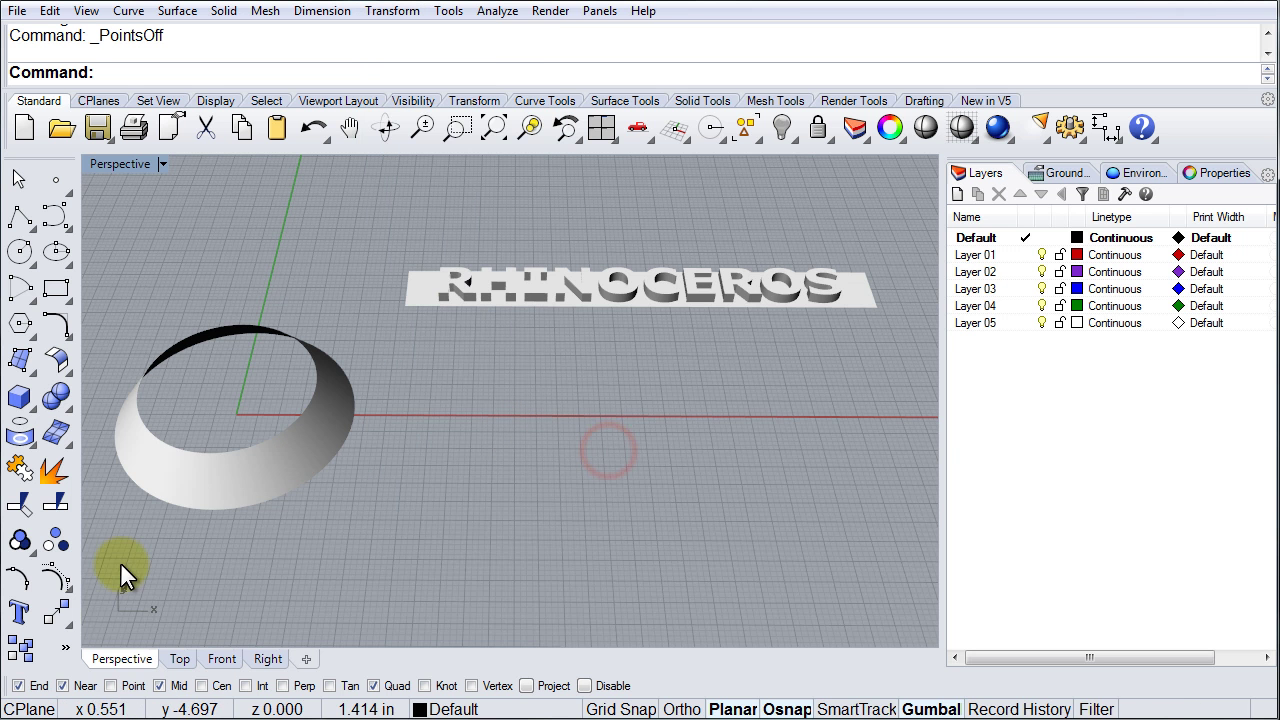
pyautogui.click(55, 625)
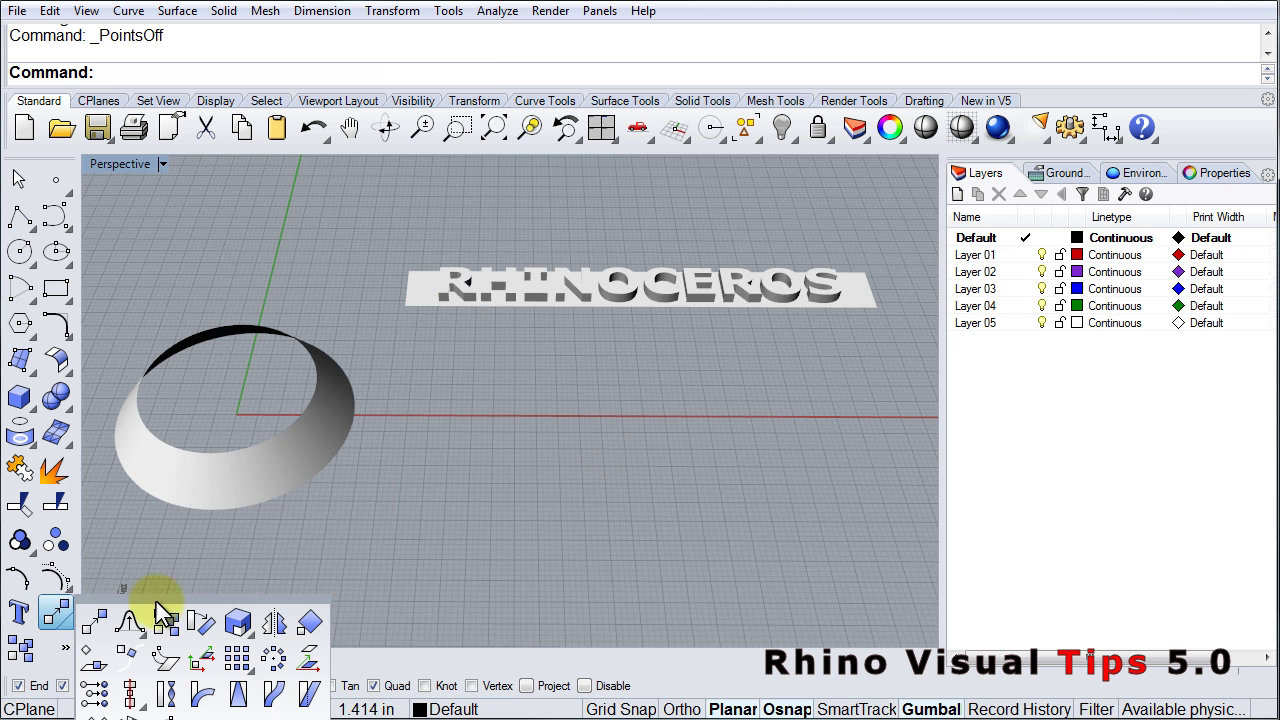
pyautogui.moveTo(163, 600); pyautogui.dragTo(224, 461)
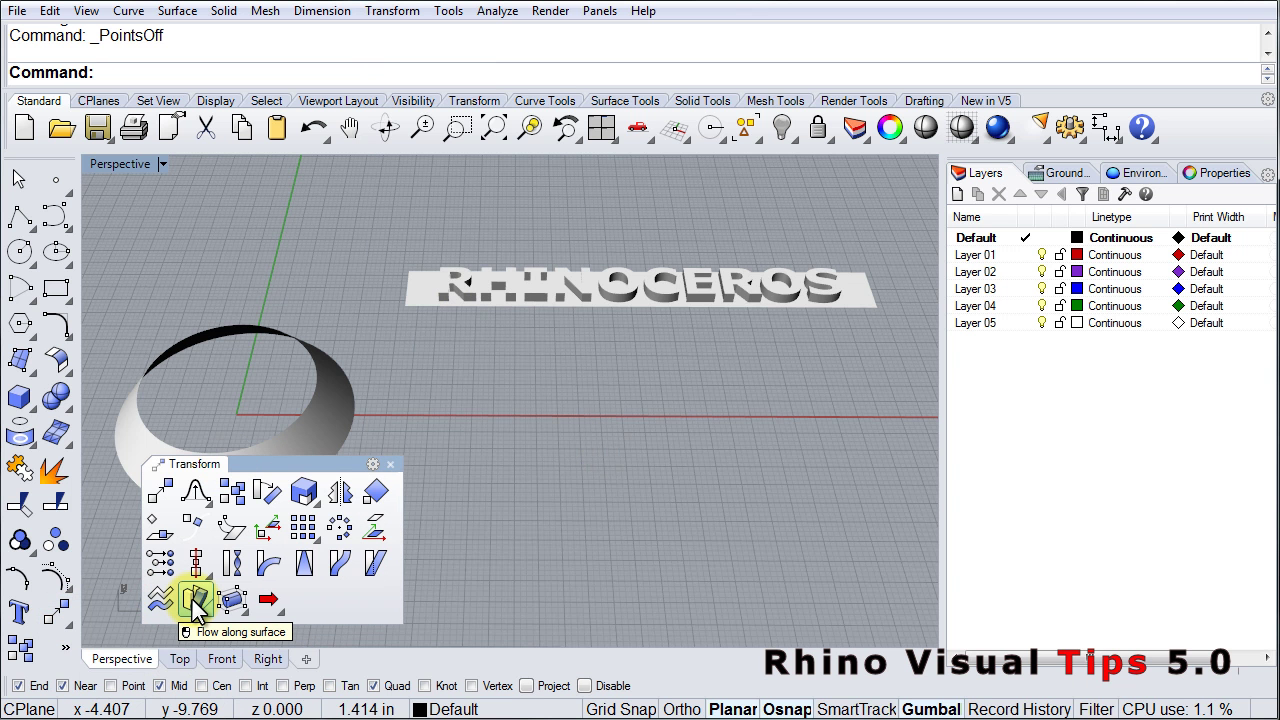
pyautogui.click(389, 464)
pyautogui.click(472, 101)
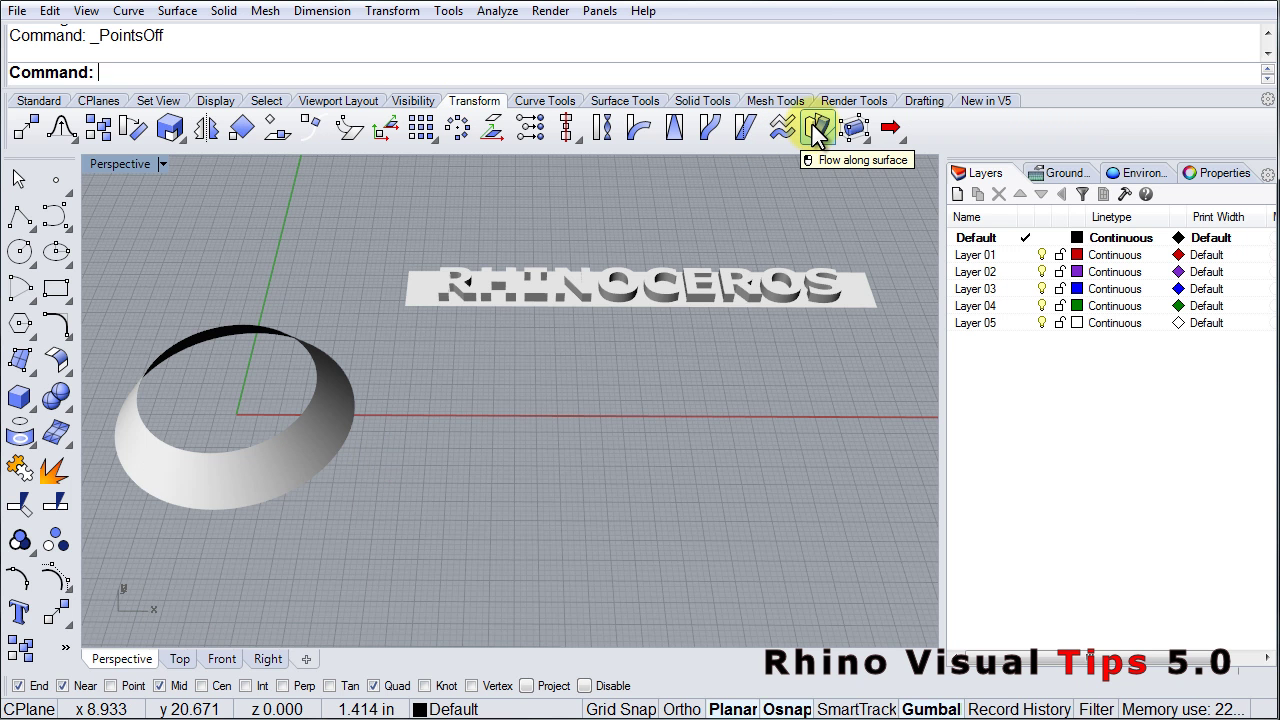
pyautogui.moveTo(569, 291)
pyautogui.mouseDown(button='right')
pyautogui.moveTo(563, 345)
pyautogui.moveTo(563, 295)
pyautogui.mouseUp(button='right')
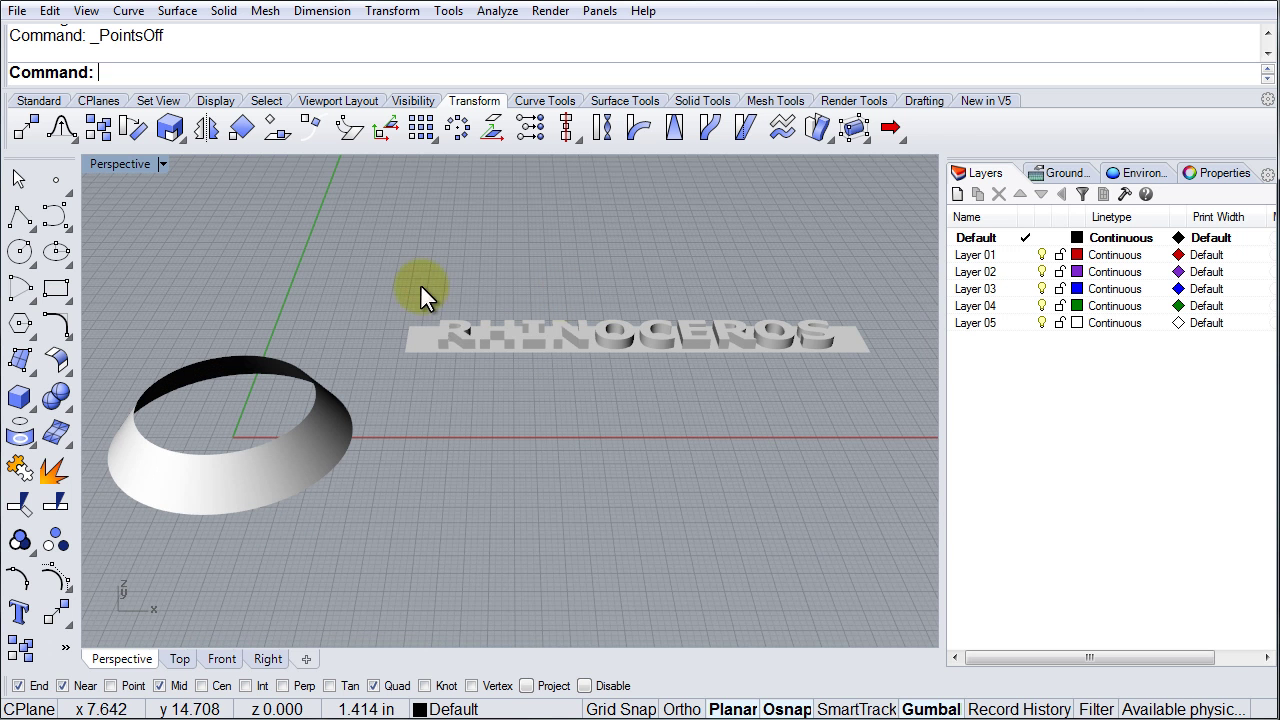
# Select the extruded RHINOCEROS letters, then the flat backing plate behind them
pyautogui.moveTo(428, 277); pyautogui.dragTo(849, 396)
pyautogui.scroll(6, 488, 326)
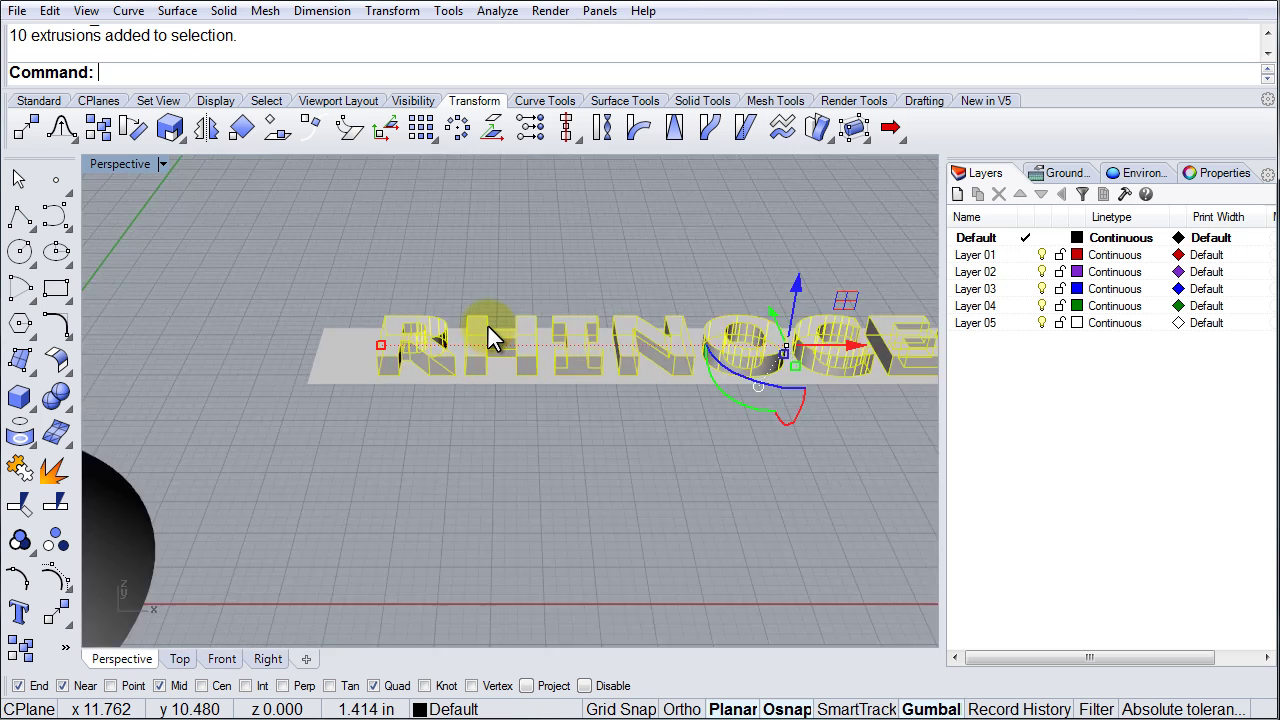
pyautogui.scroll(-5, 488, 326)
pyautogui.scroll(-3, 488, 326)
pyautogui.click(465, 378)
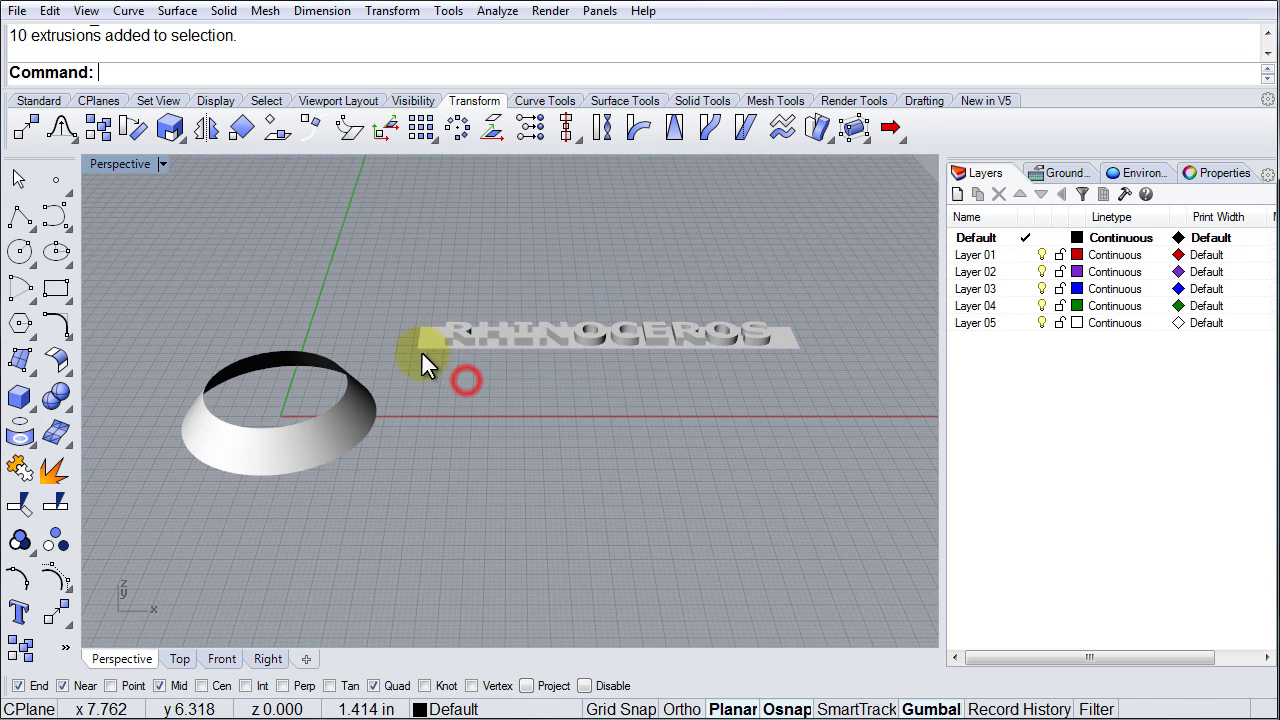
pyautogui.click(421, 338)
# Orbit and zoom the Perspective view to a low angle showing the letters' depth
pyautogui.moveTo(620, 262); pyautogui.dragTo(620, 445, button='right')
pyautogui.scroll(5, 614, 250)
pyautogui.moveTo(580, 277); pyautogui.dragTo(471, 376, button='right')
pyautogui.scroll(-5, 471, 376)
pyautogui.click(408, 486)
pyautogui.moveTo(437, 516); pyautogui.dragTo(307, 471, button='right')
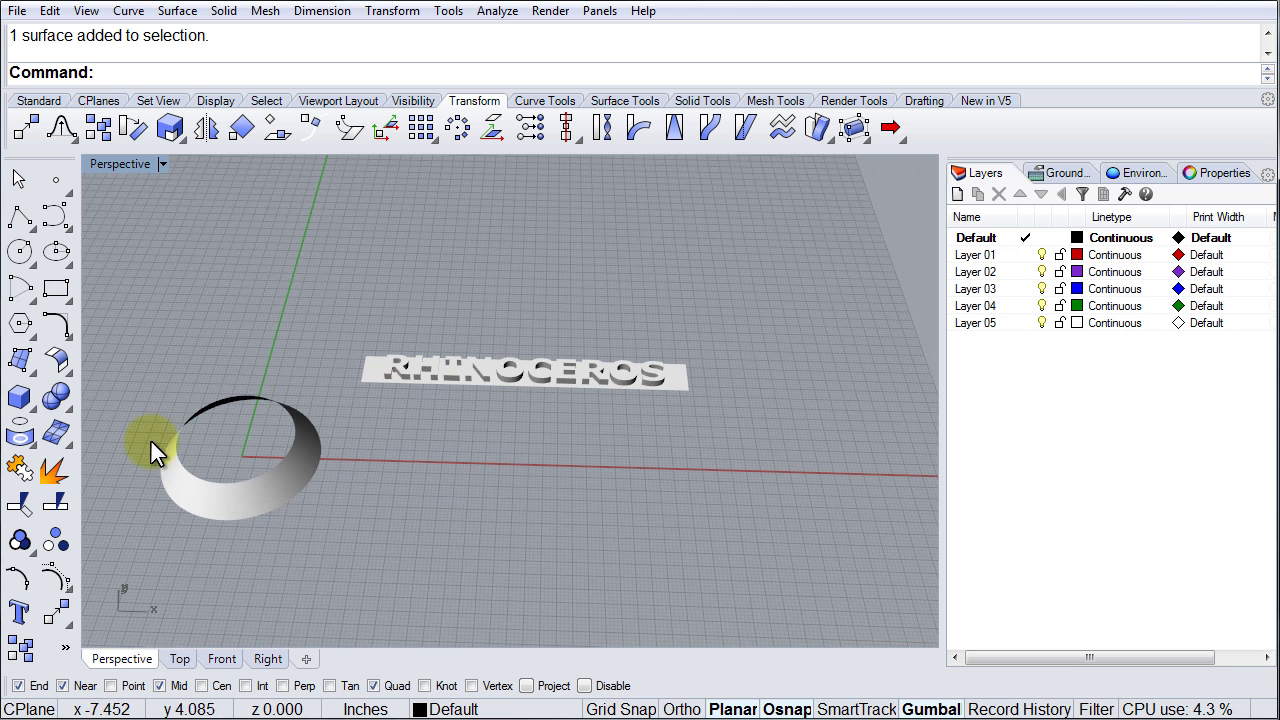
pyautogui.scroll(4, 288, 469)
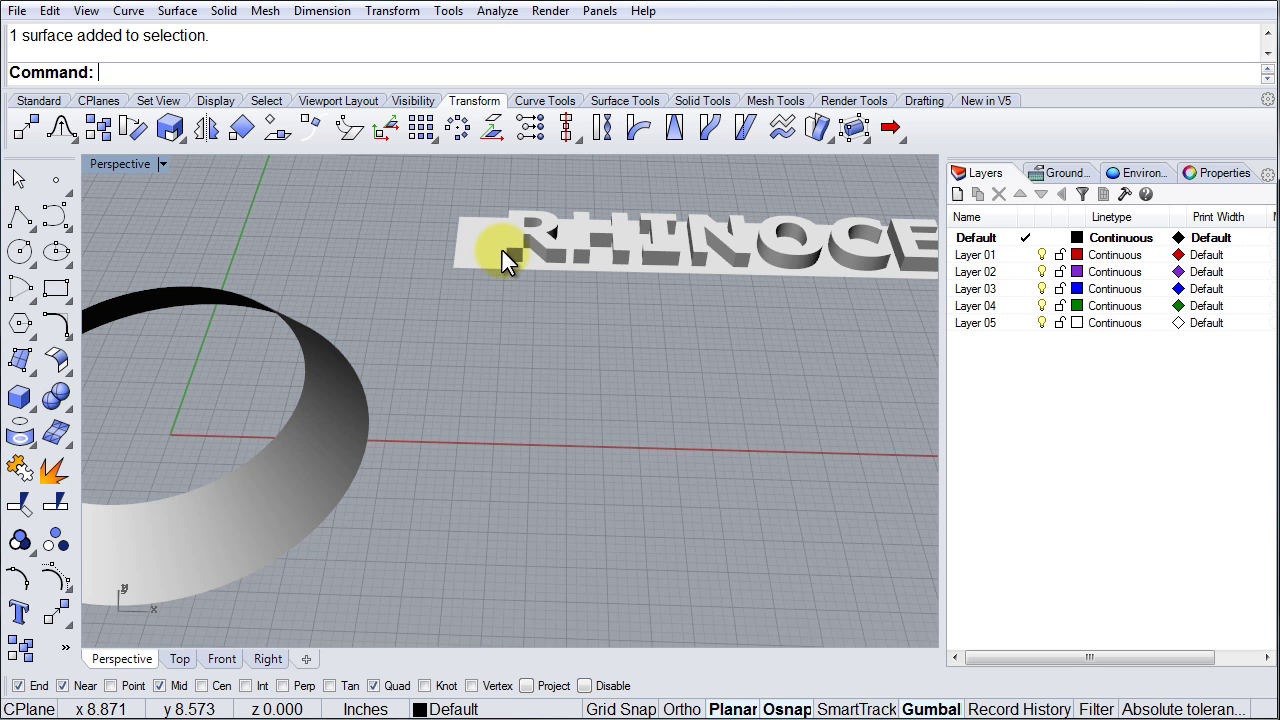
pyautogui.scroll(-3, 457, 251)
# Bring the conical ring into view and select its surface
pyautogui.moveTo(702, 290); pyautogui.dragTo(872, 276, button='right')
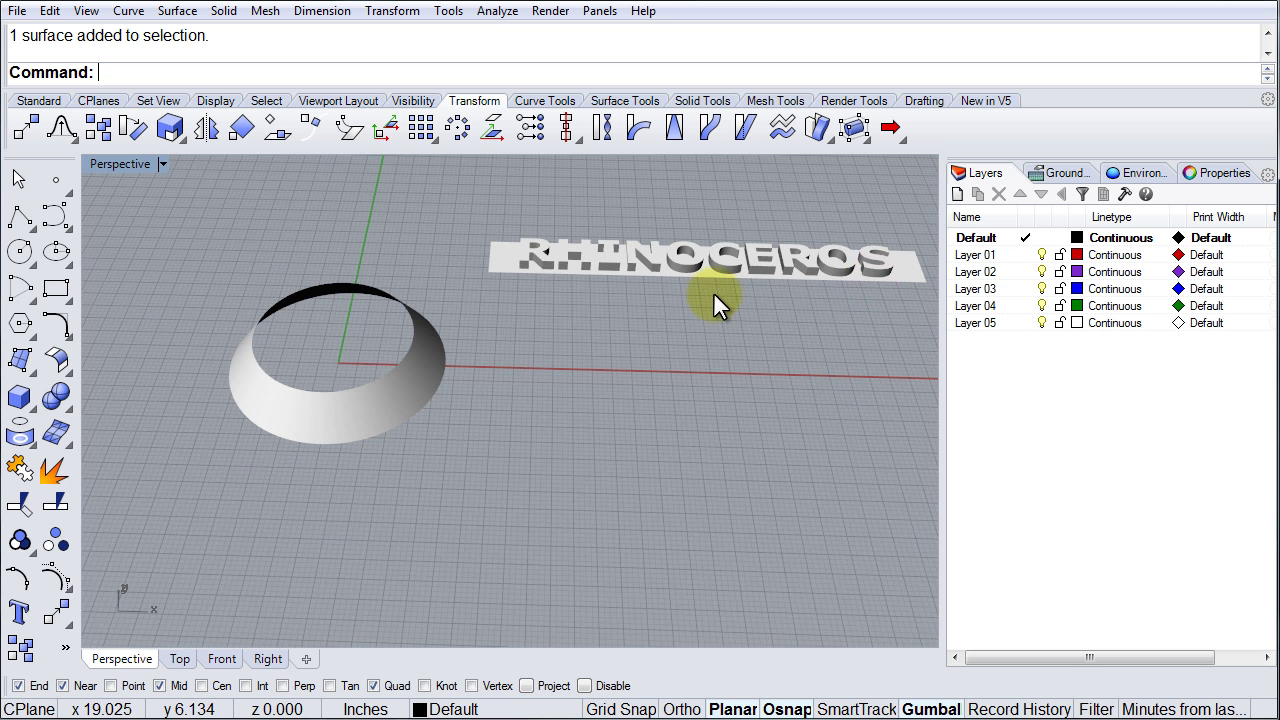
pyautogui.keyDown('shift'); pyautogui.moveTo(345, 408); pyautogui.dragTo(330, 428, button='right'); pyautogui.keyUp('shift')
pyautogui.scroll(4, 330, 428)
pyautogui.click(330, 430)
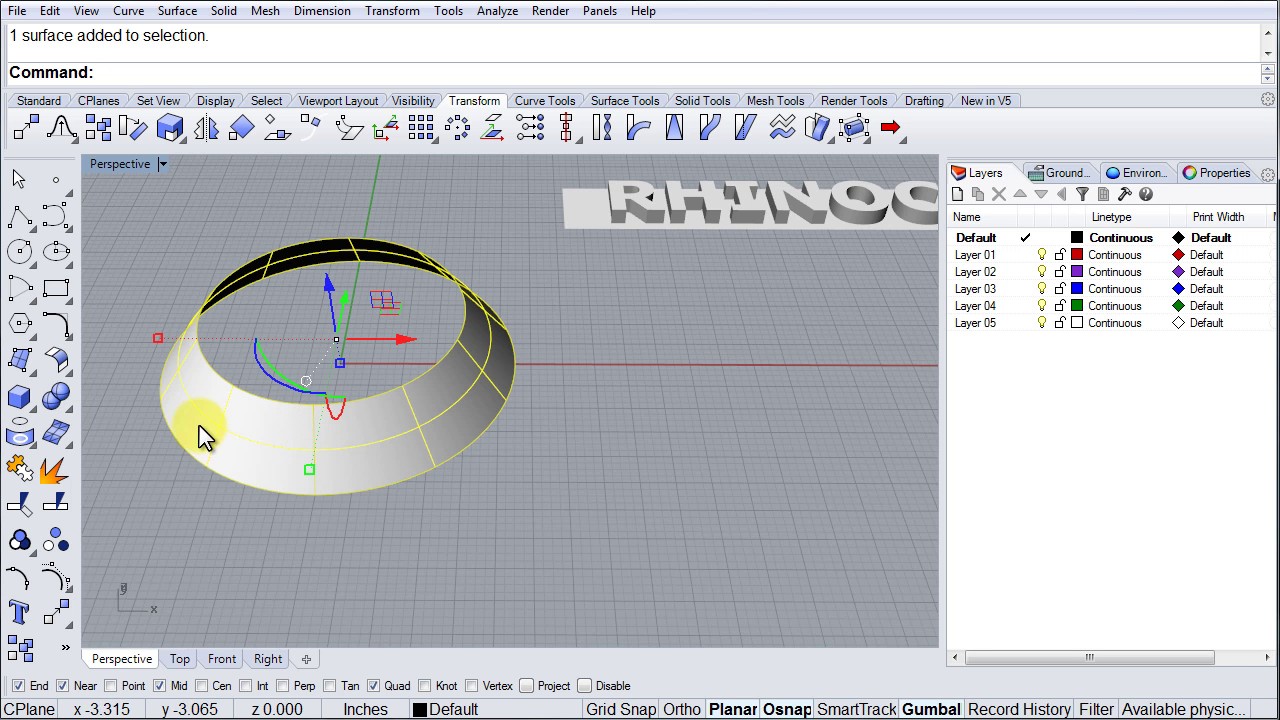
# Use SrfSeam to move the ring's seam to the front end point at (0, -4)
pyautogui.click(54, 358)
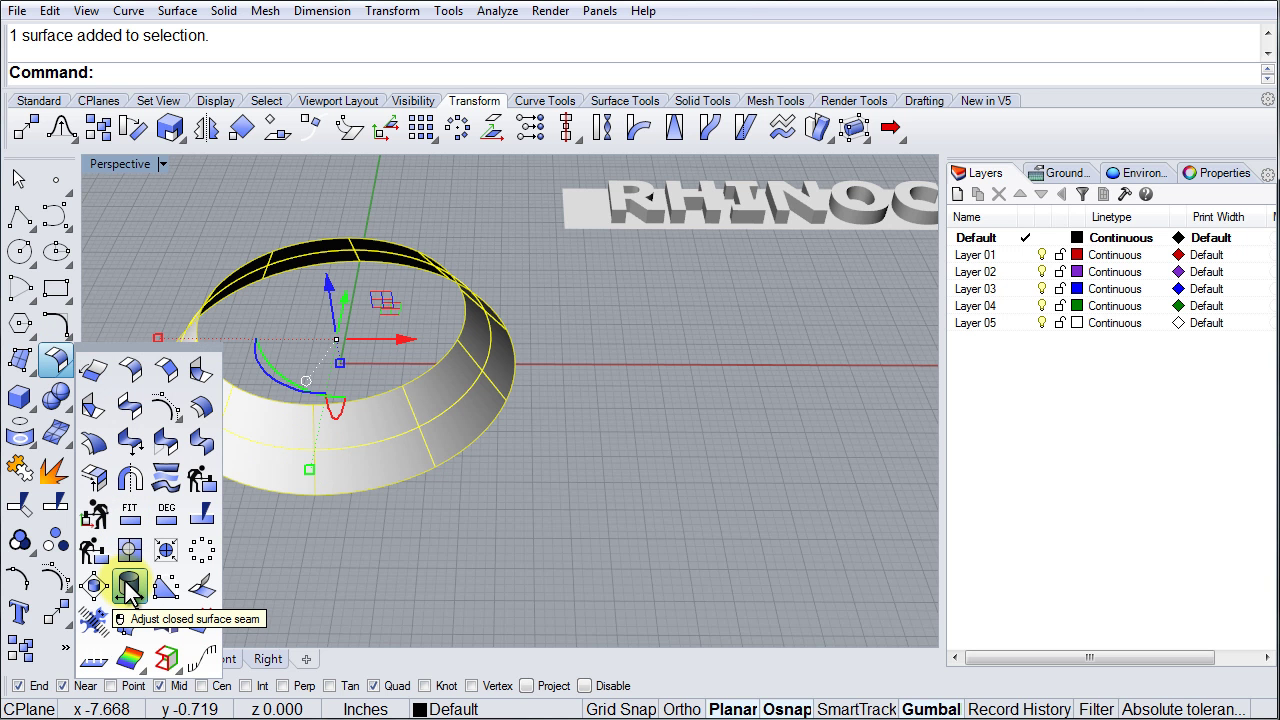
pyautogui.click(128, 588)
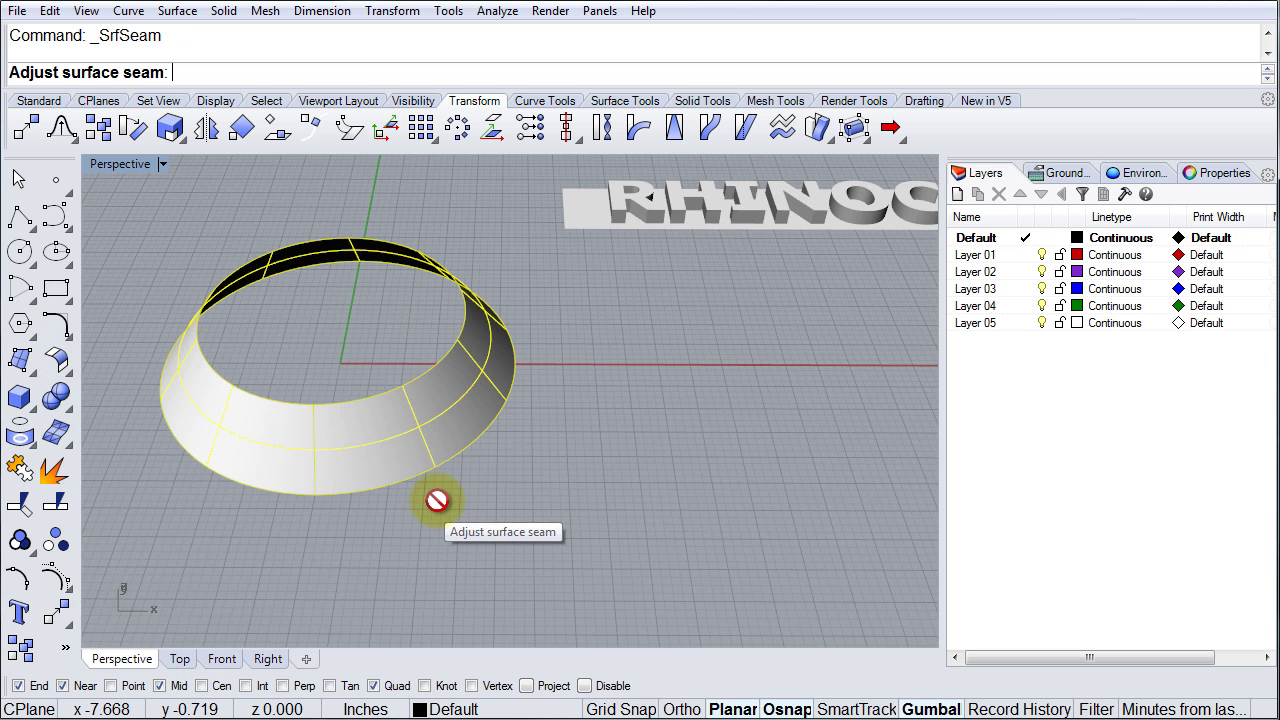
pyautogui.moveTo(557, 449); pyautogui.dragTo(560, 552, button='right')
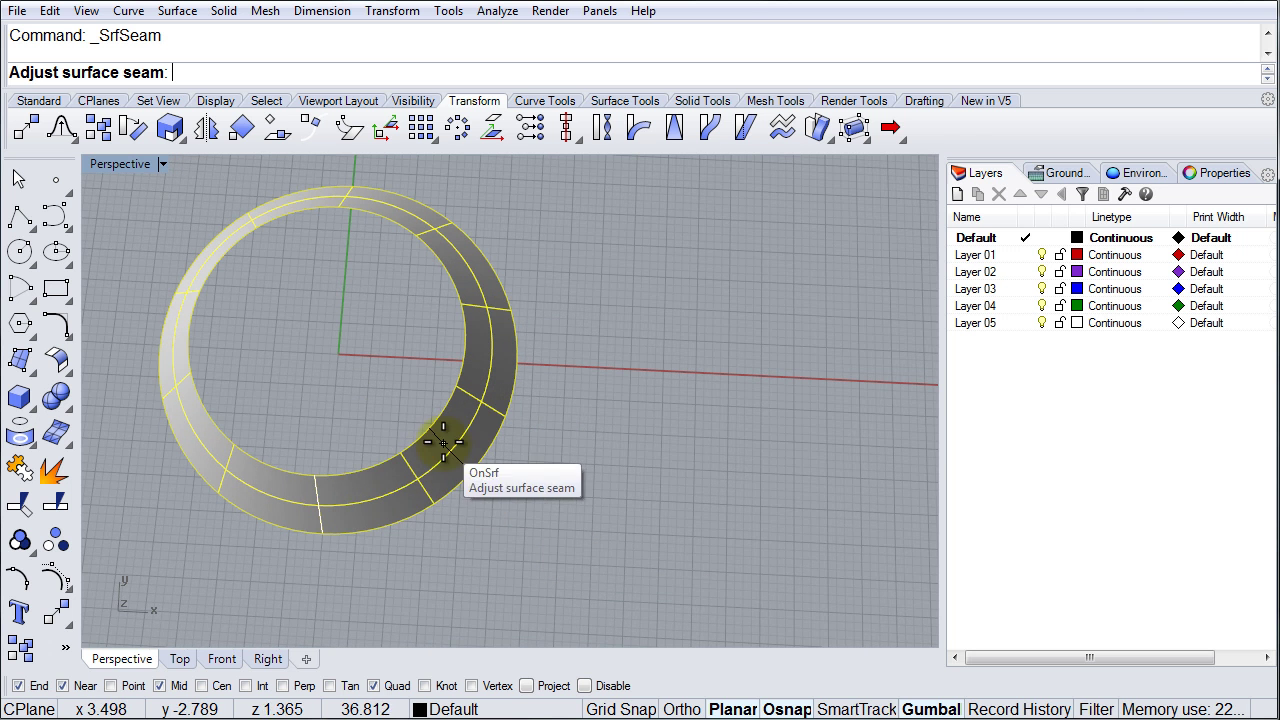
pyautogui.click(316, 481)
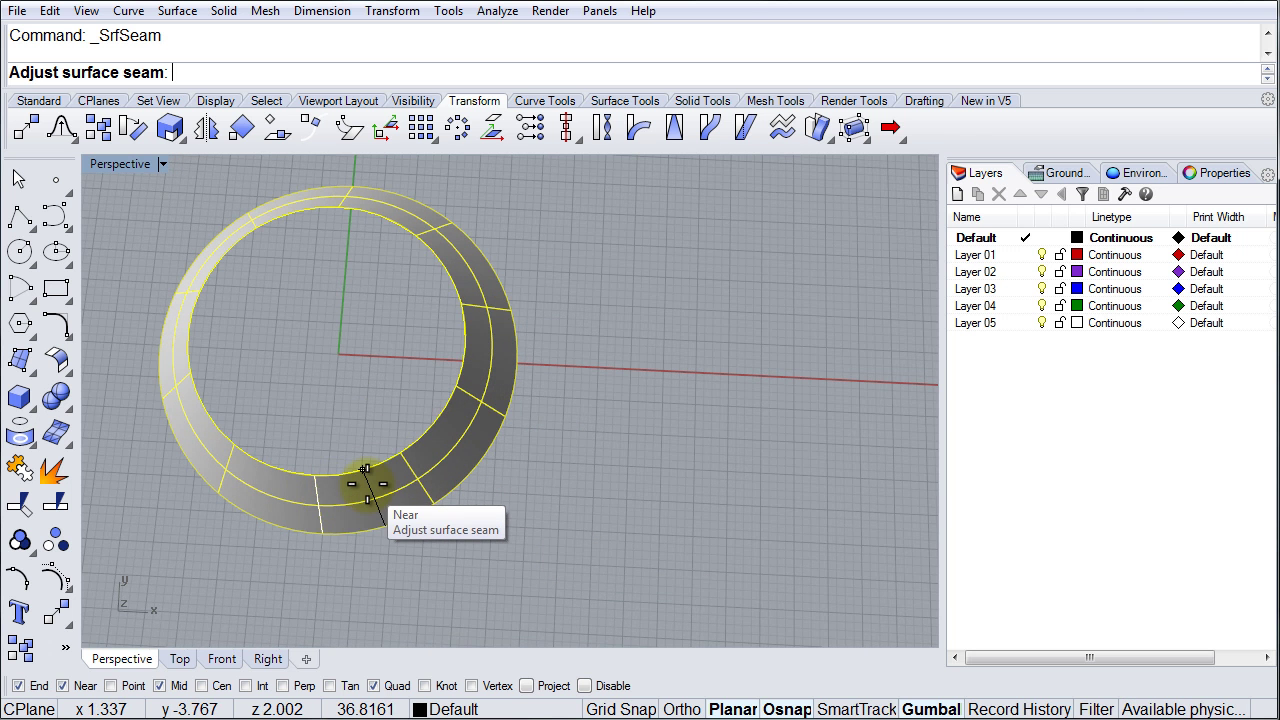
pyautogui.click(315, 475)
pyautogui.moveTo(465, 511); pyautogui.dragTo(426, 452, button='right')
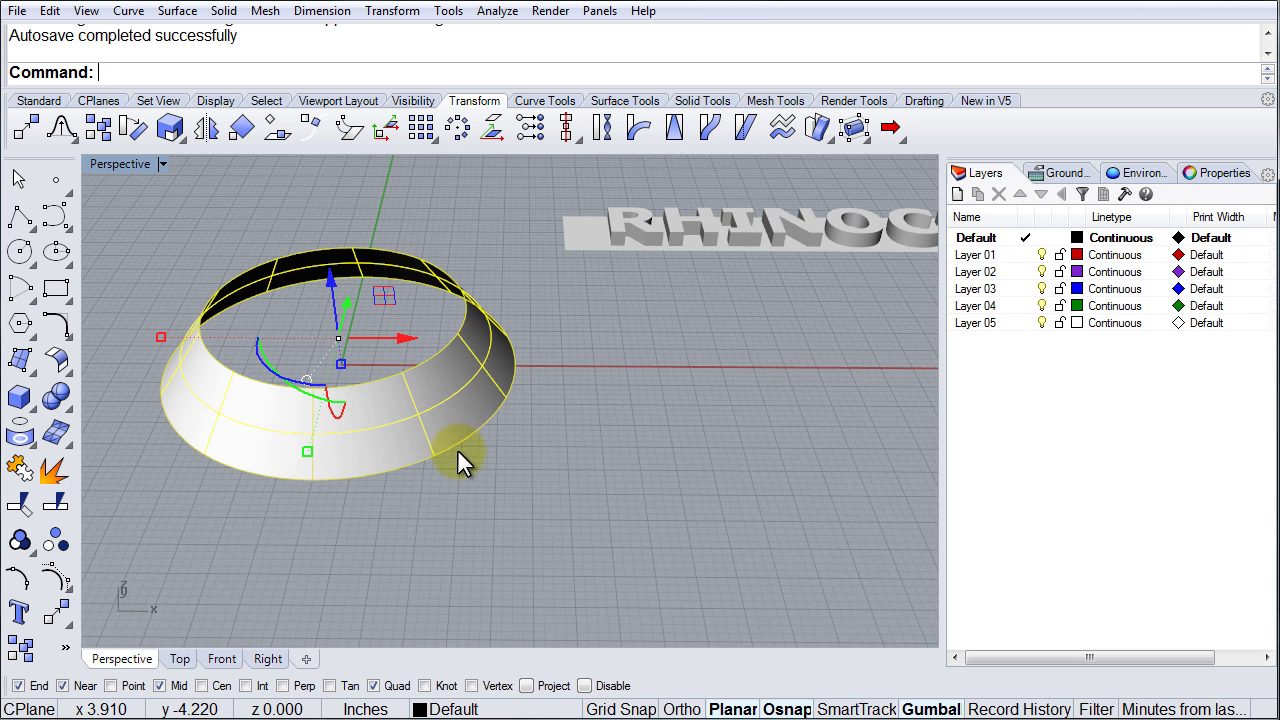
pyautogui.click(489, 466)
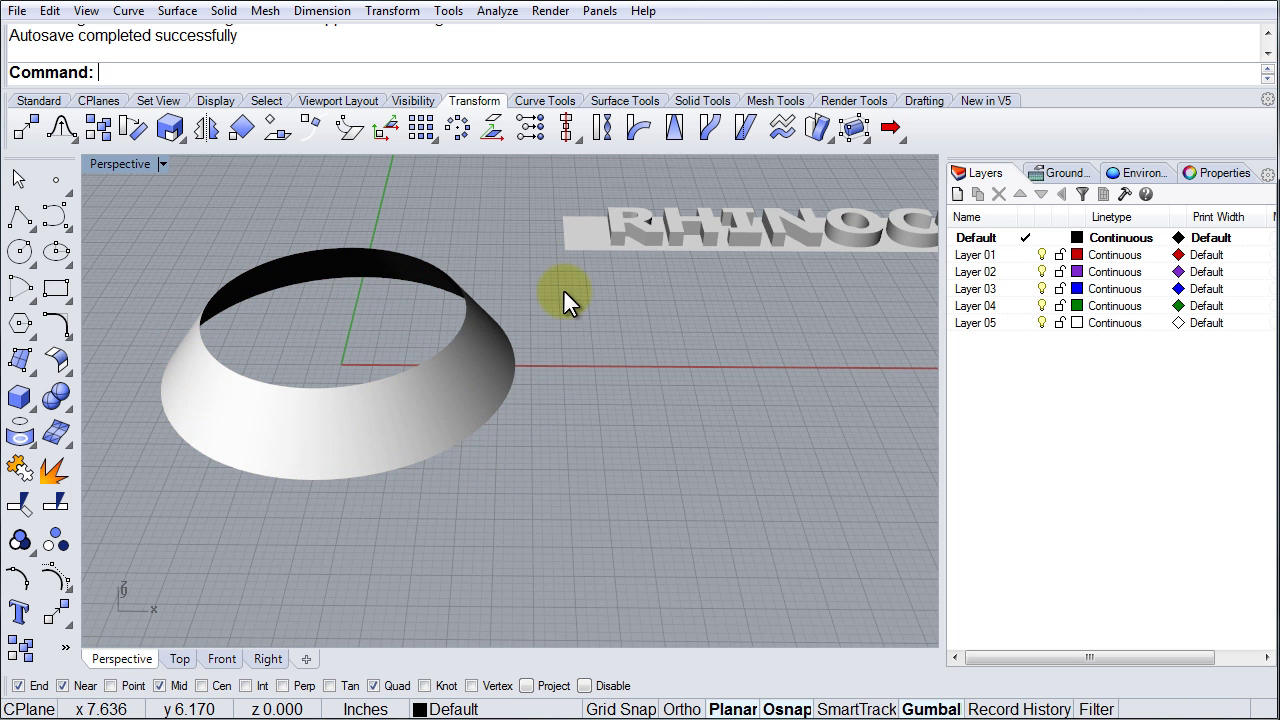
pyautogui.scroll(-3, 619, 292)
pyautogui.scroll(2, 278, 416)
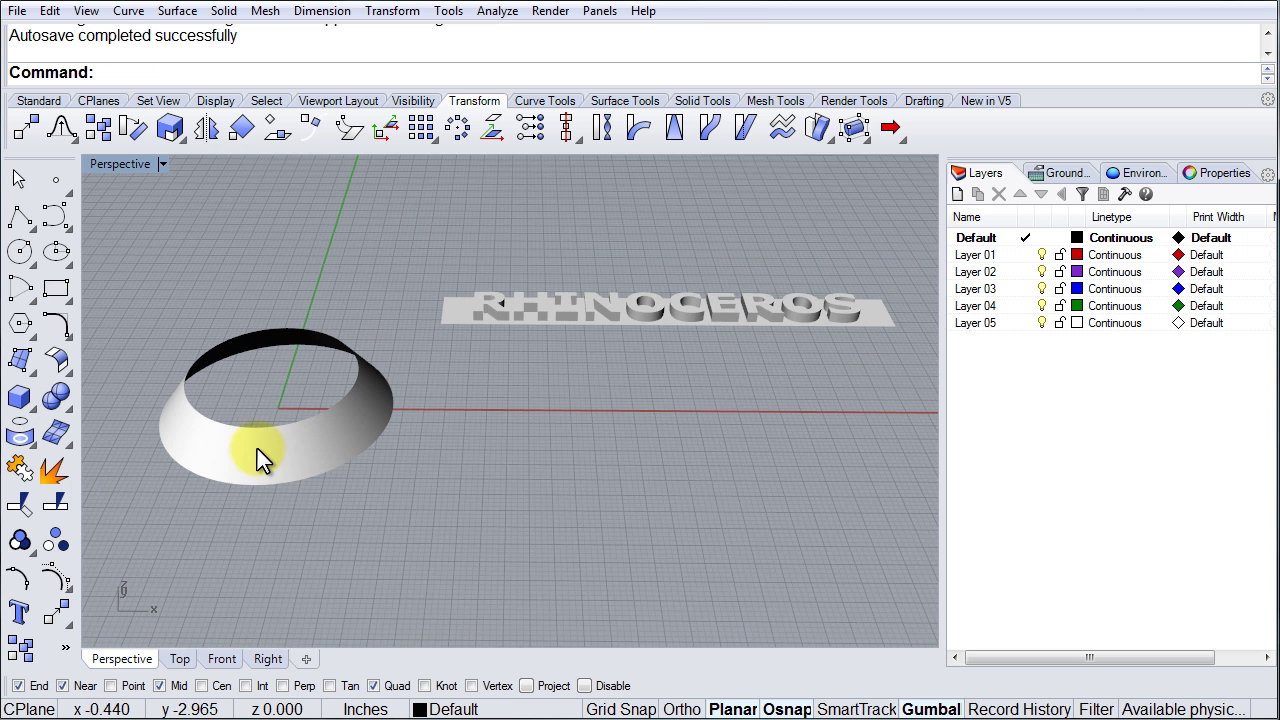
# Undo the earlier flow, then flow the selected letters from the plate corner onto the ring
pyautogui.hotkey('ctrl', 'z')
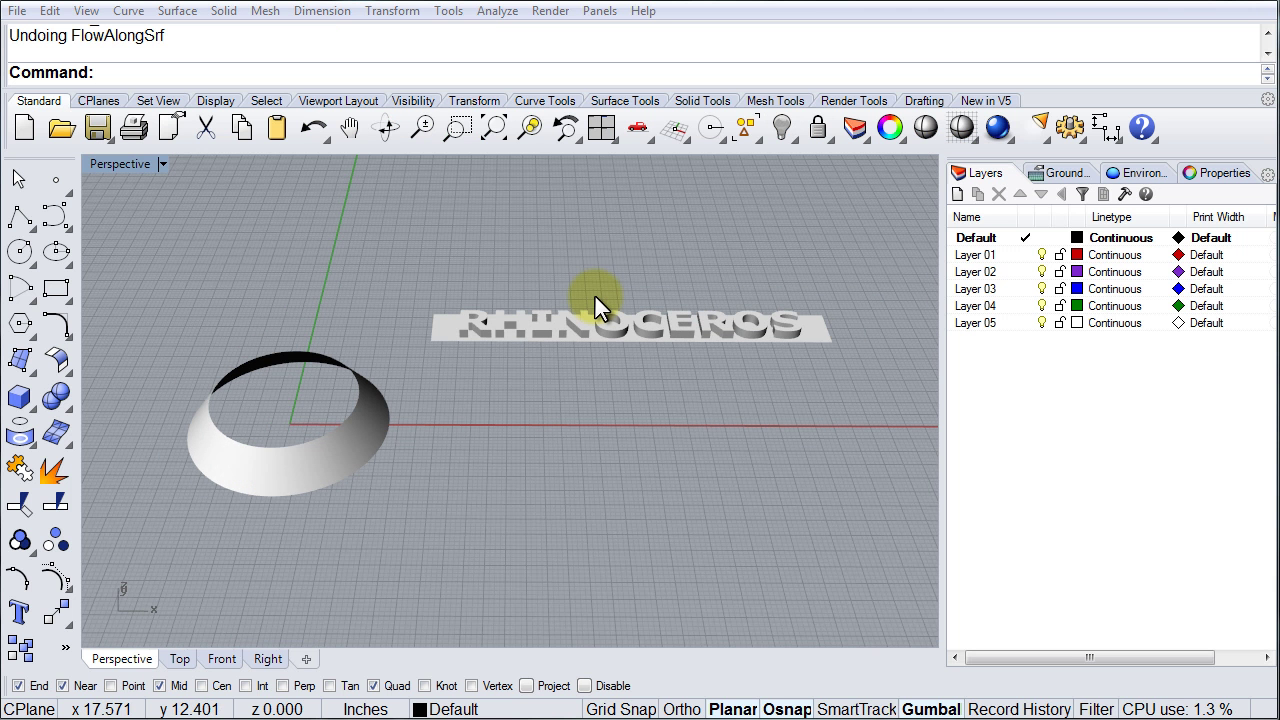
pyautogui.moveTo(450, 276); pyautogui.dragTo(815, 380)
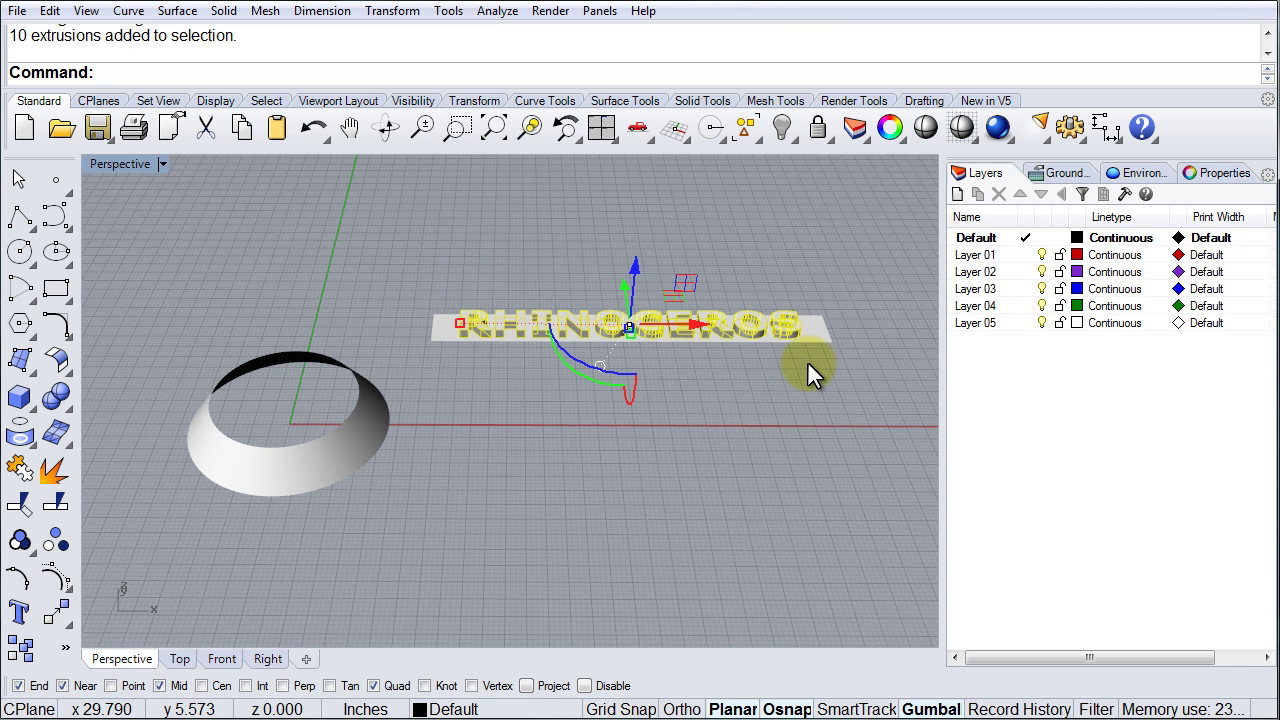
pyautogui.click(481, 100)
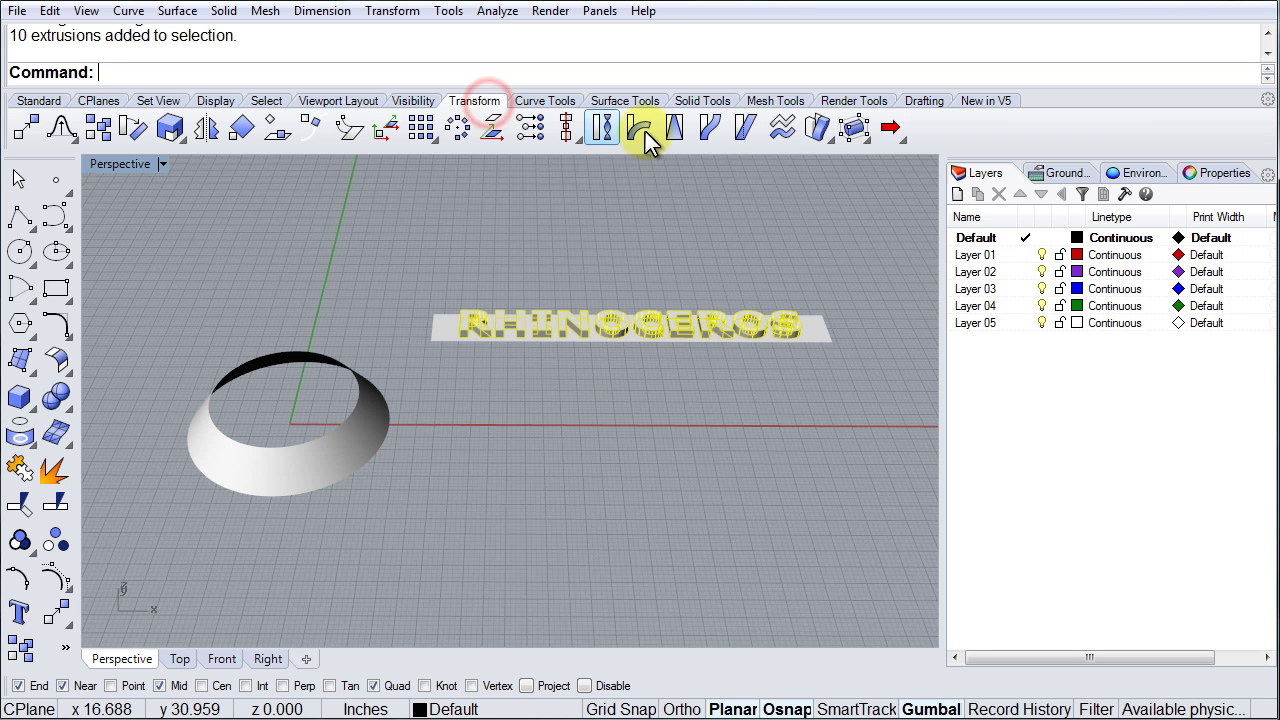
pyautogui.click(818, 130)
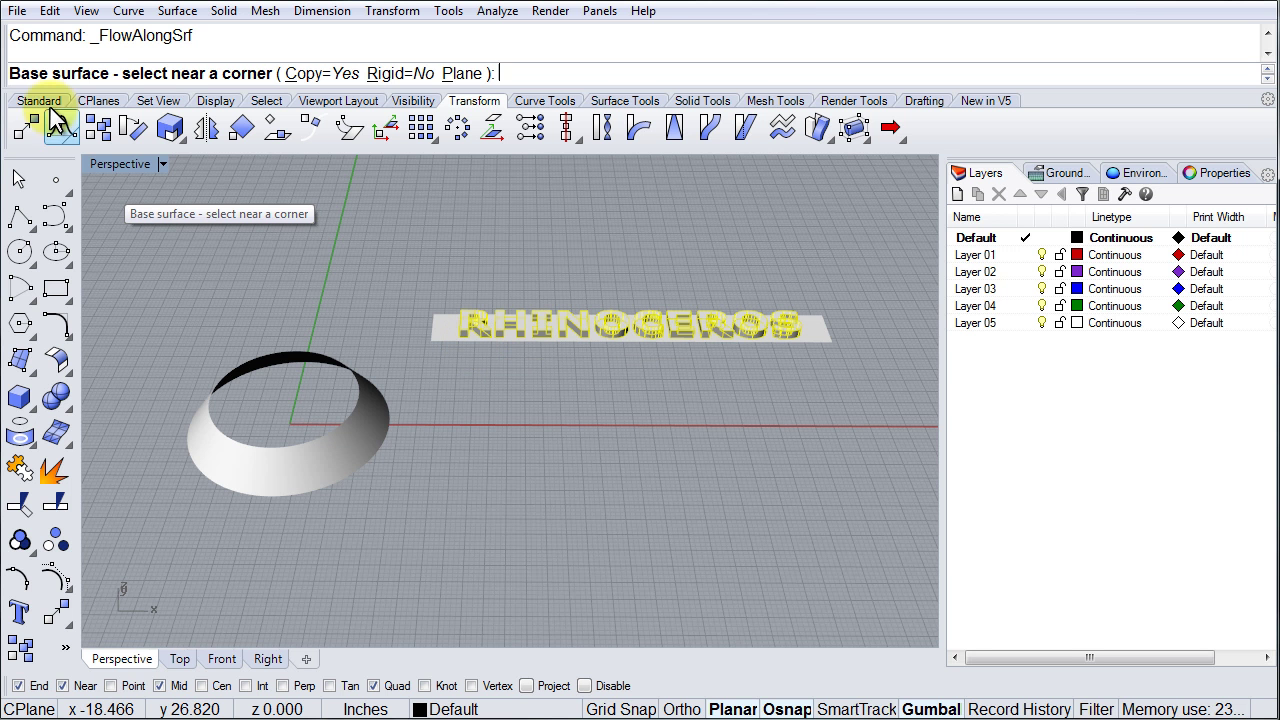
pyautogui.click(474, 340)
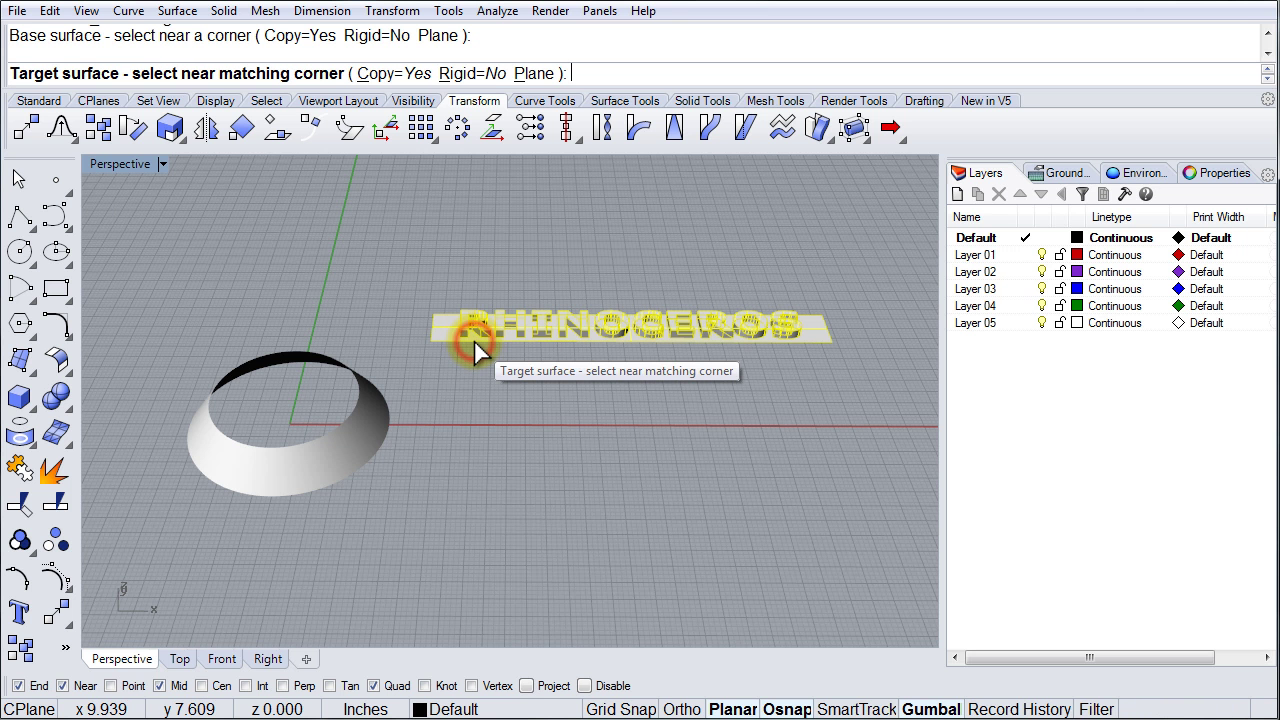
pyautogui.click(327, 485)
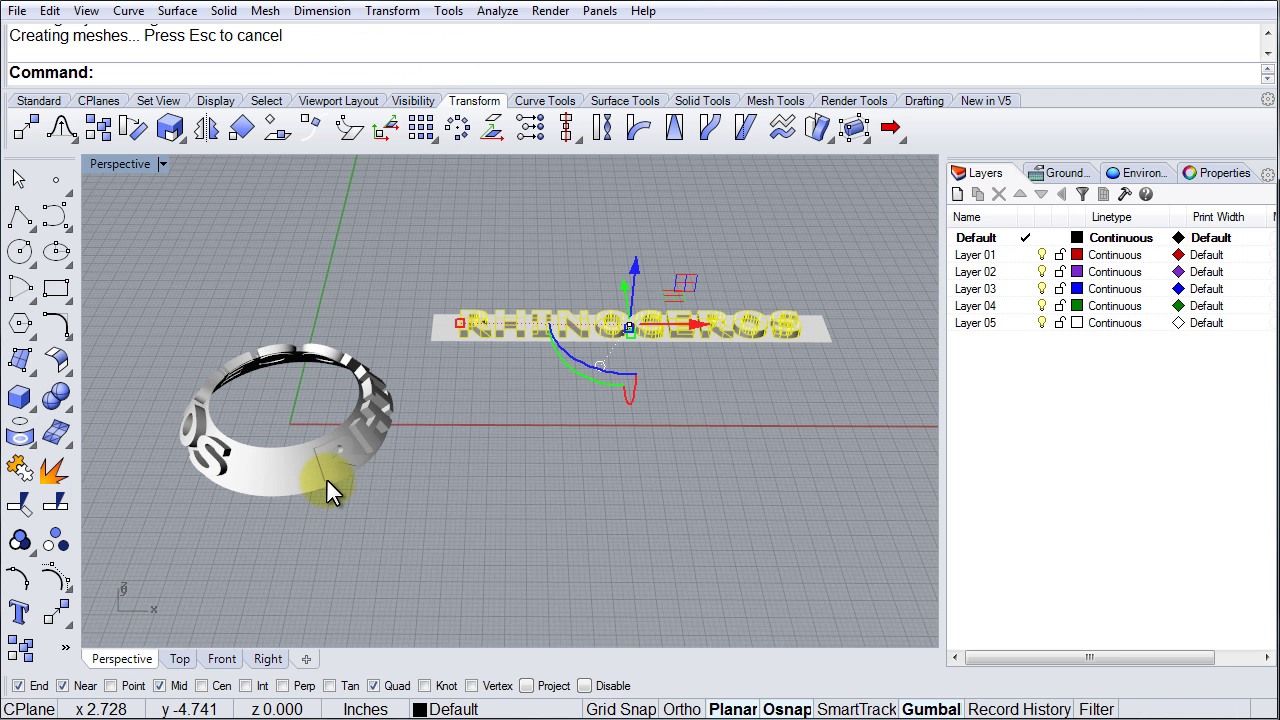
pyautogui.click(437, 471)
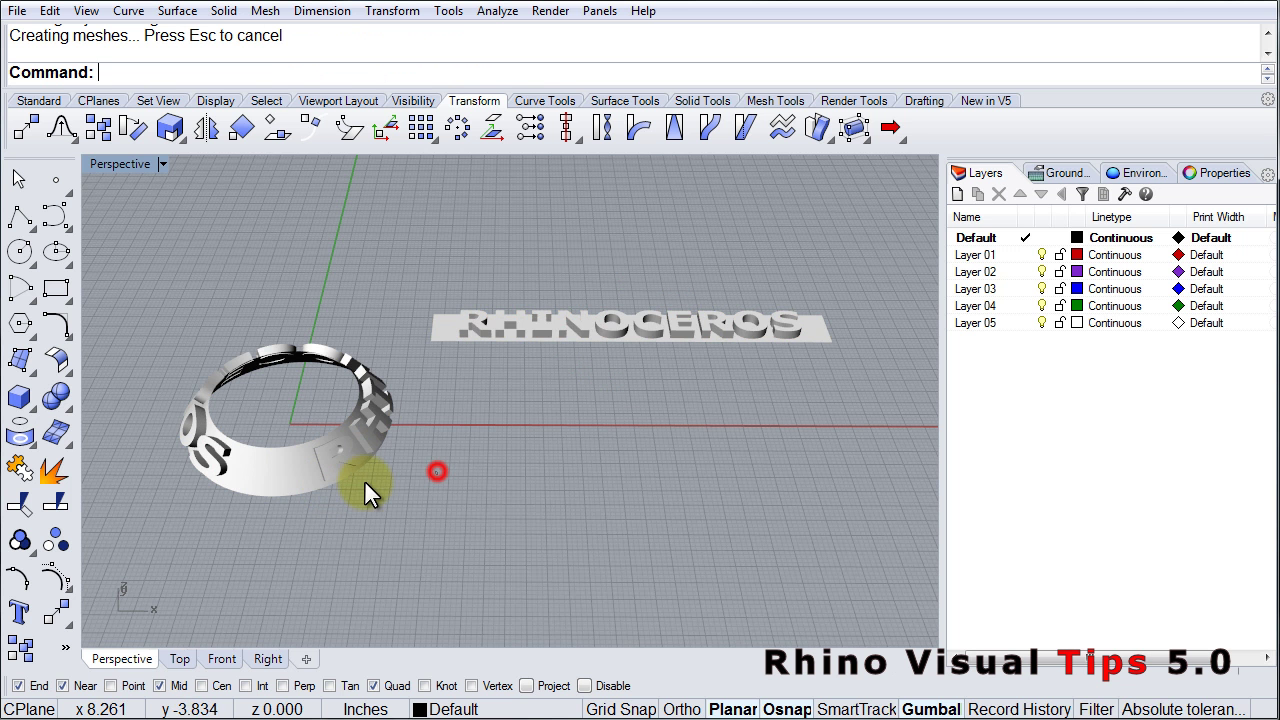
pyautogui.scroll(5, 149, 385)
pyautogui.moveTo(522, 519); pyautogui.dragTo(537, 391, button='right')
pyautogui.click(537, 393)
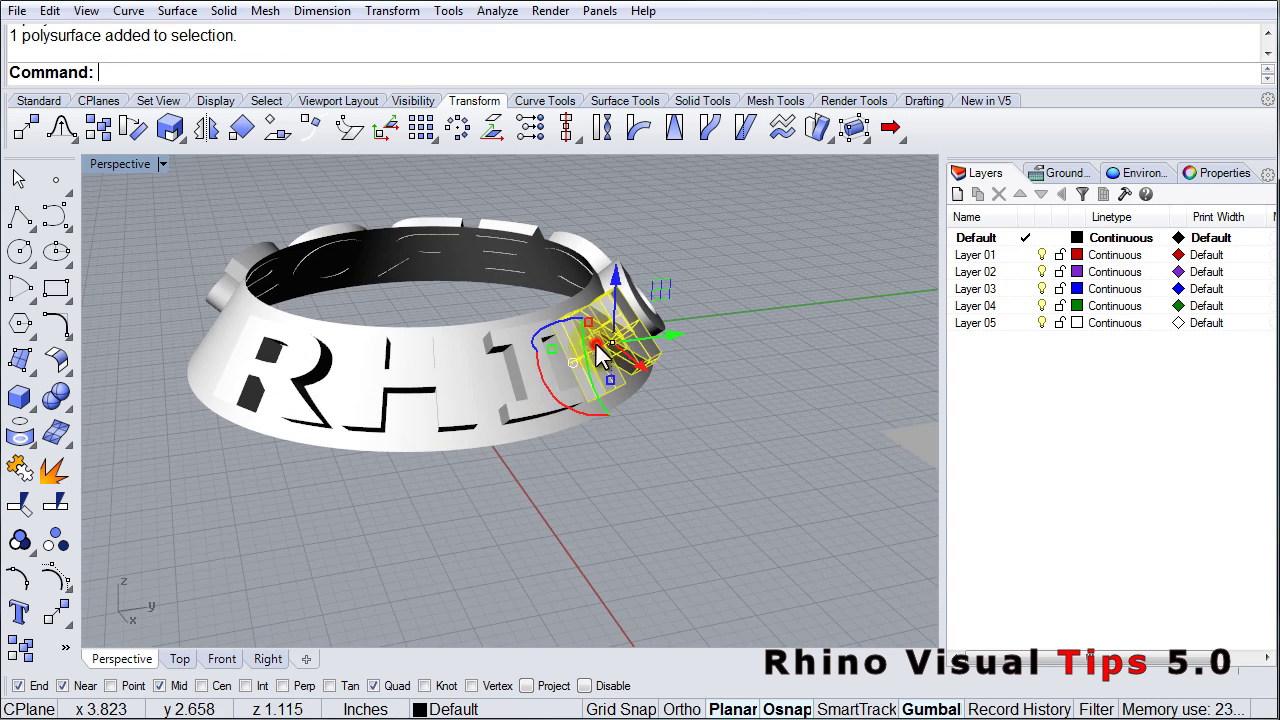
pyautogui.click(665, 444)
pyautogui.moveTo(316, 463); pyautogui.dragTo(524, 461, button='right')
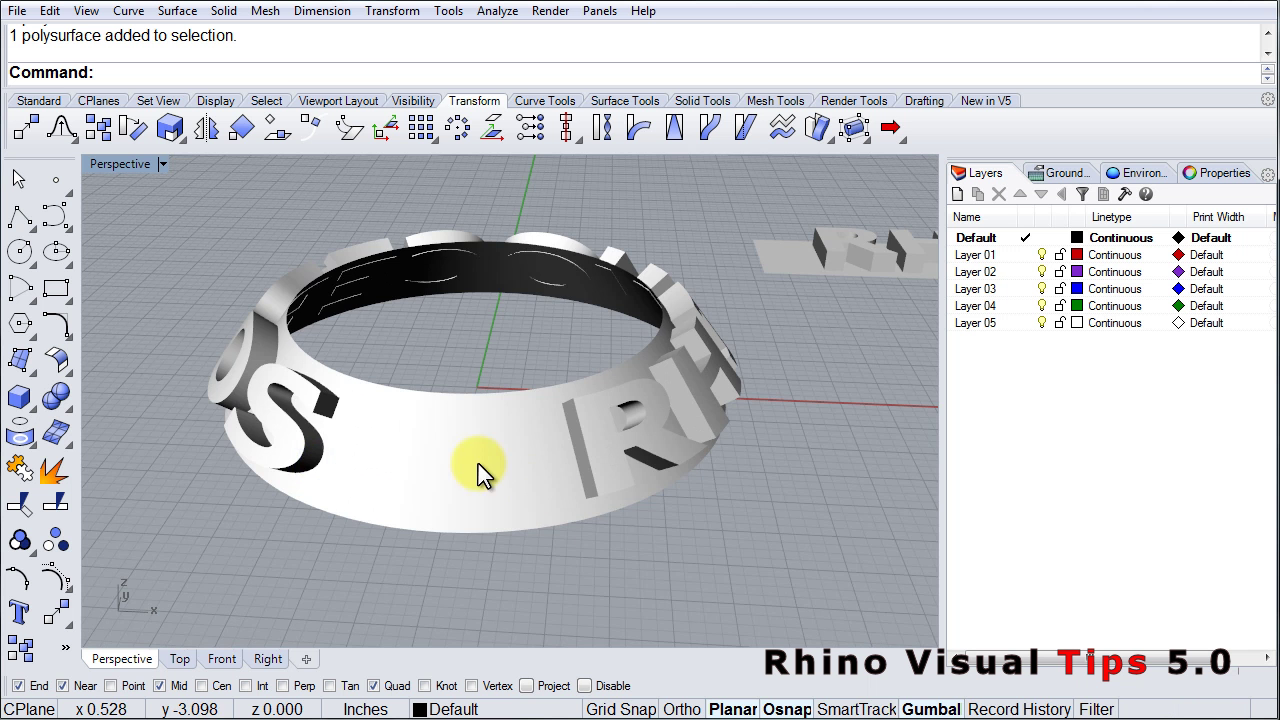
pyautogui.moveTo(357, 434)
pyautogui.mouseDown(button='right')
pyautogui.moveTo(666, 409)
pyautogui.moveTo(330, 431)
pyautogui.moveTo(352, 424)
pyautogui.mouseUp(button='right')
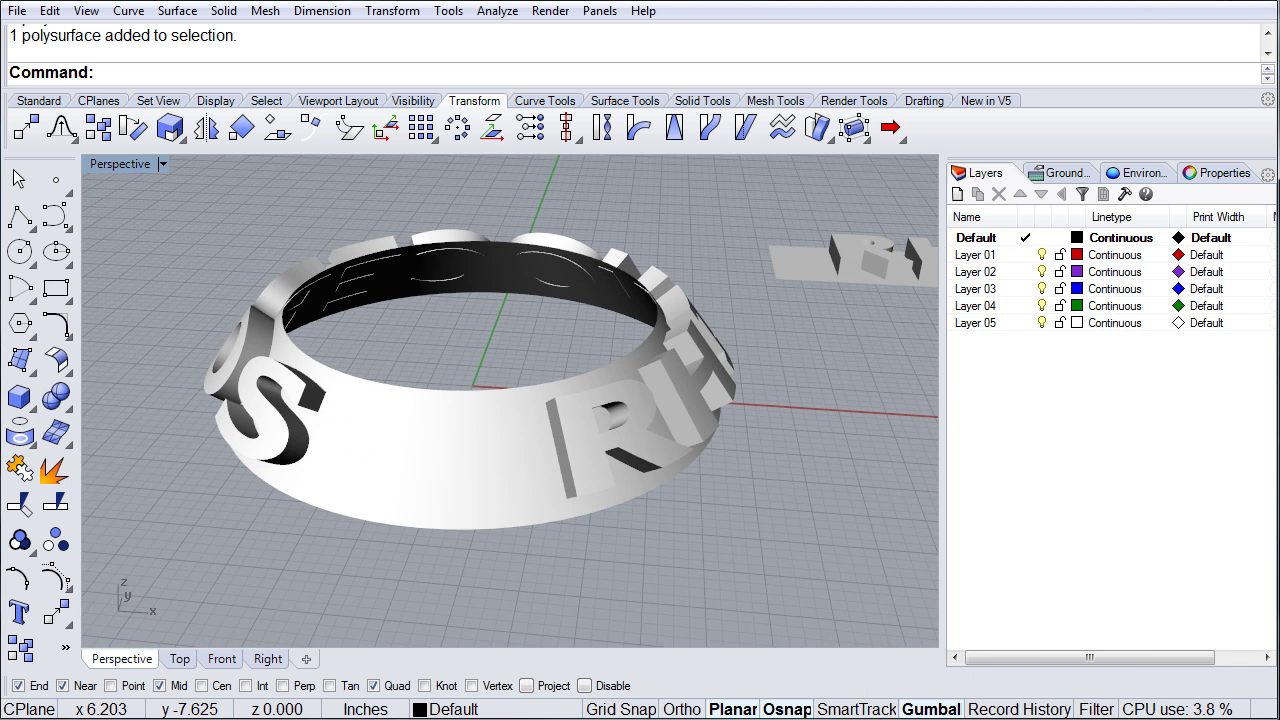